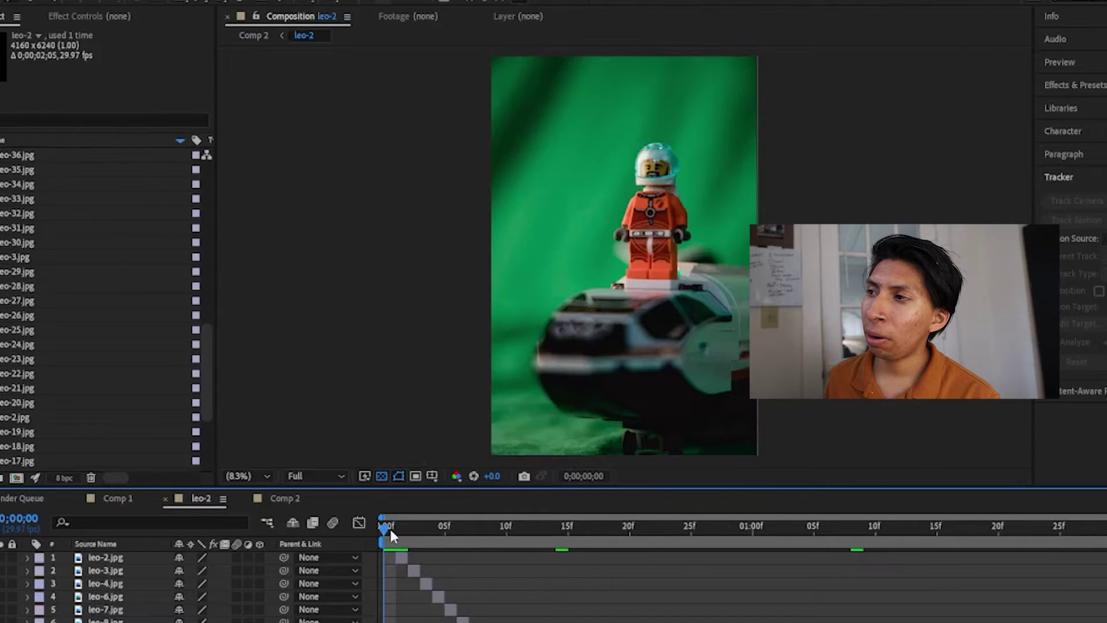
# - Scrub through and play back the leo-2 composition from the first frame to review the stop-motion sequence
pyautogui.moveTo(391, 529); pyautogui.dragTo(777, 589)
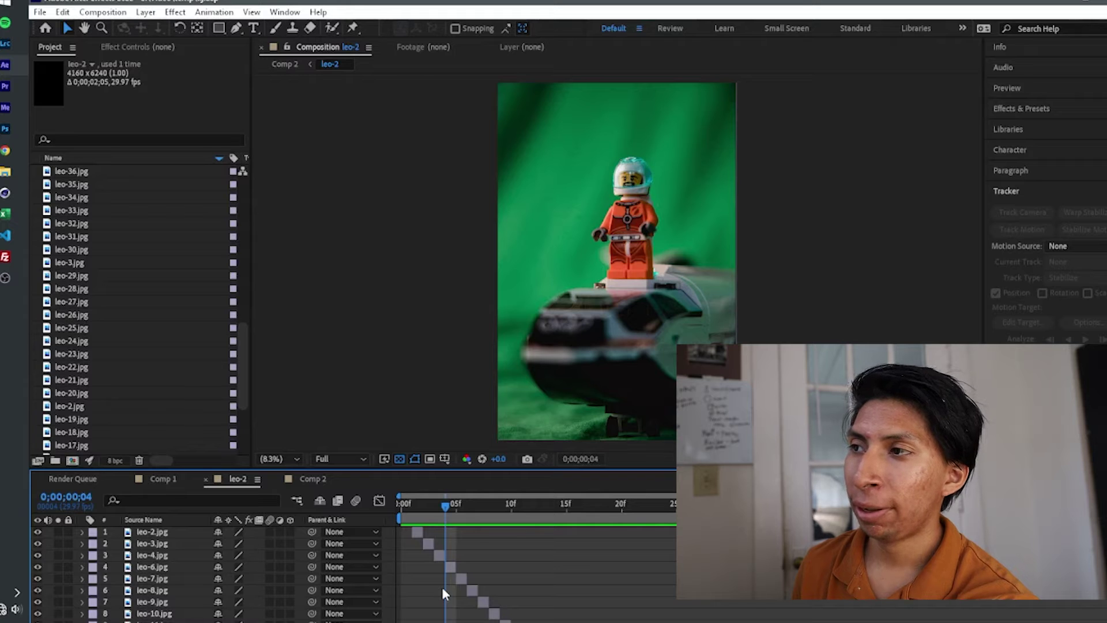
pyautogui.moveTo(434, 532); pyautogui.dragTo(356, 519)
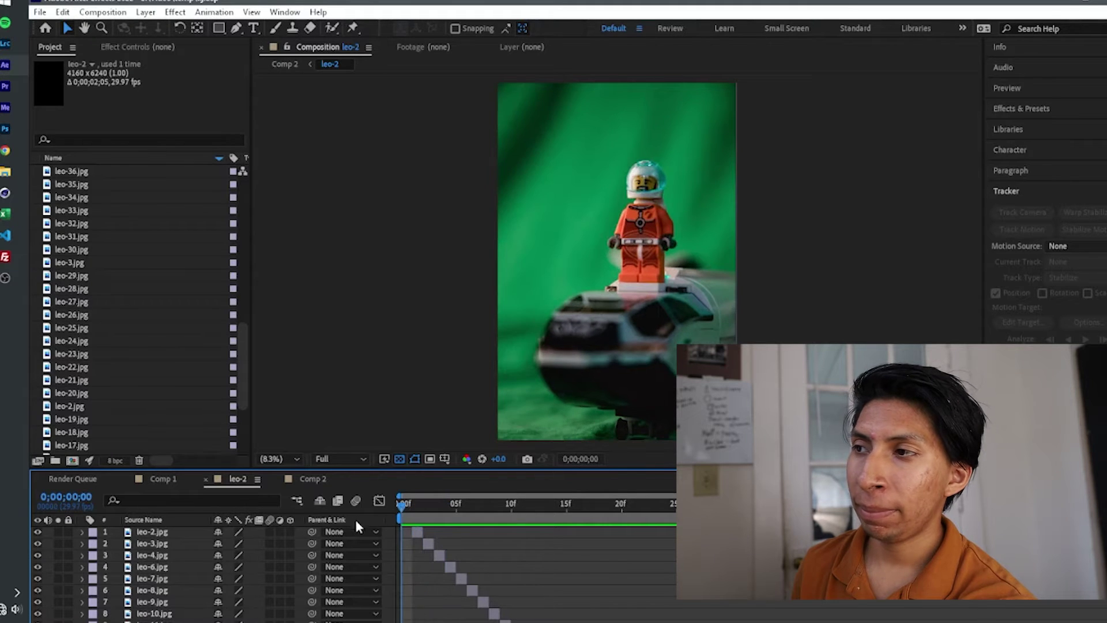
pyautogui.press('space')
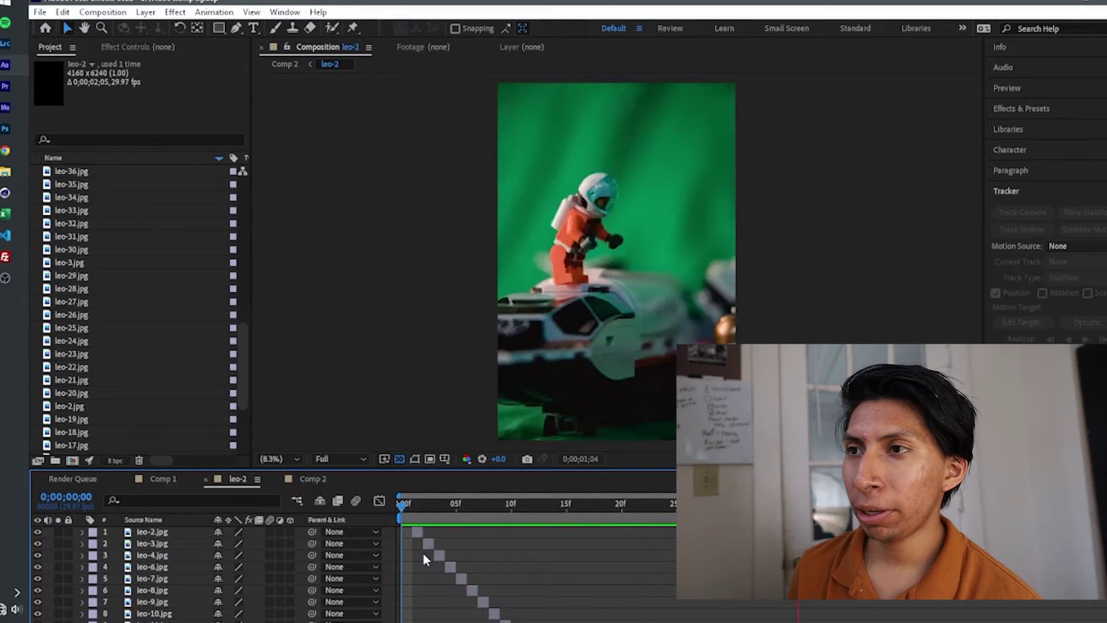
pyautogui.press('space')
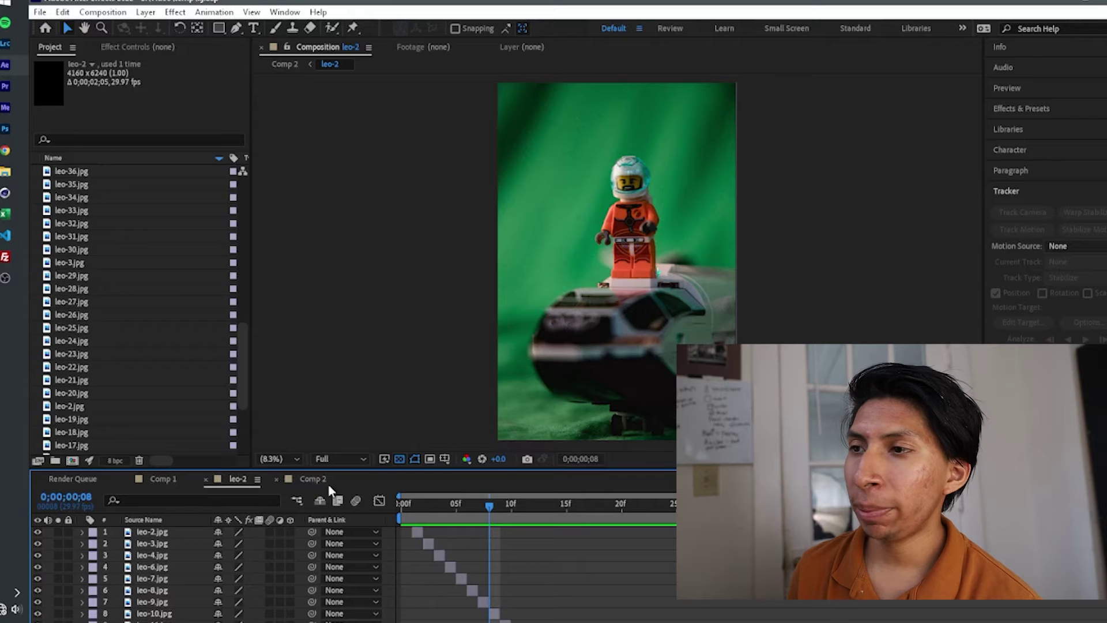
# - Create a new 1080 x 1920 px composition at 29.97 fps with a duration of 0;00;08;28
pyautogui.scroll(-3, 93, 415)
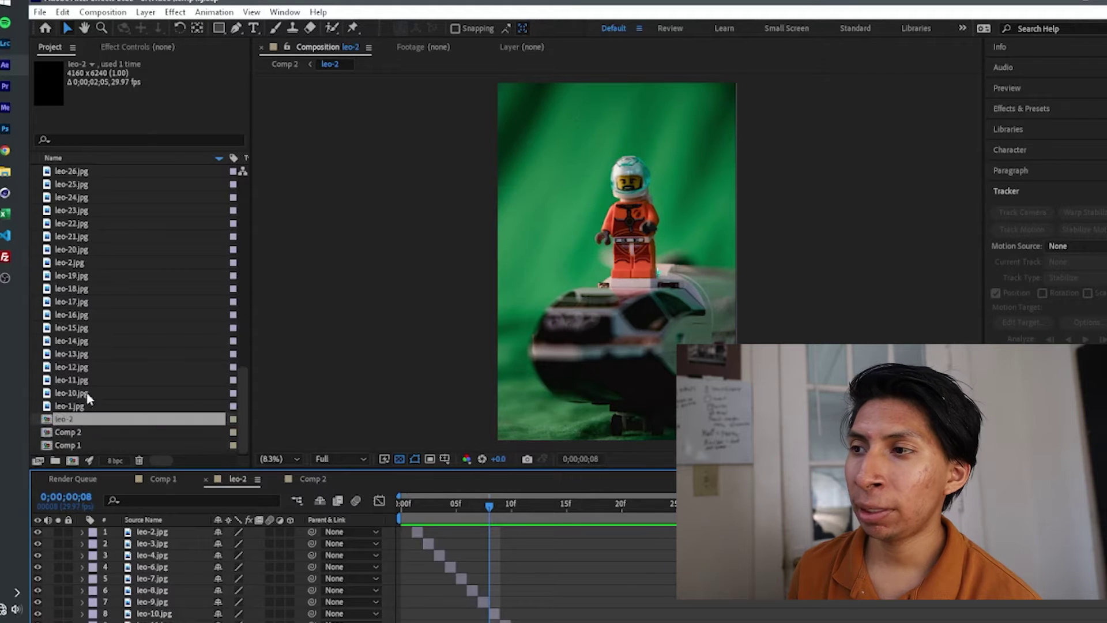
pyautogui.click(81, 447)
pyautogui.click(73, 461)
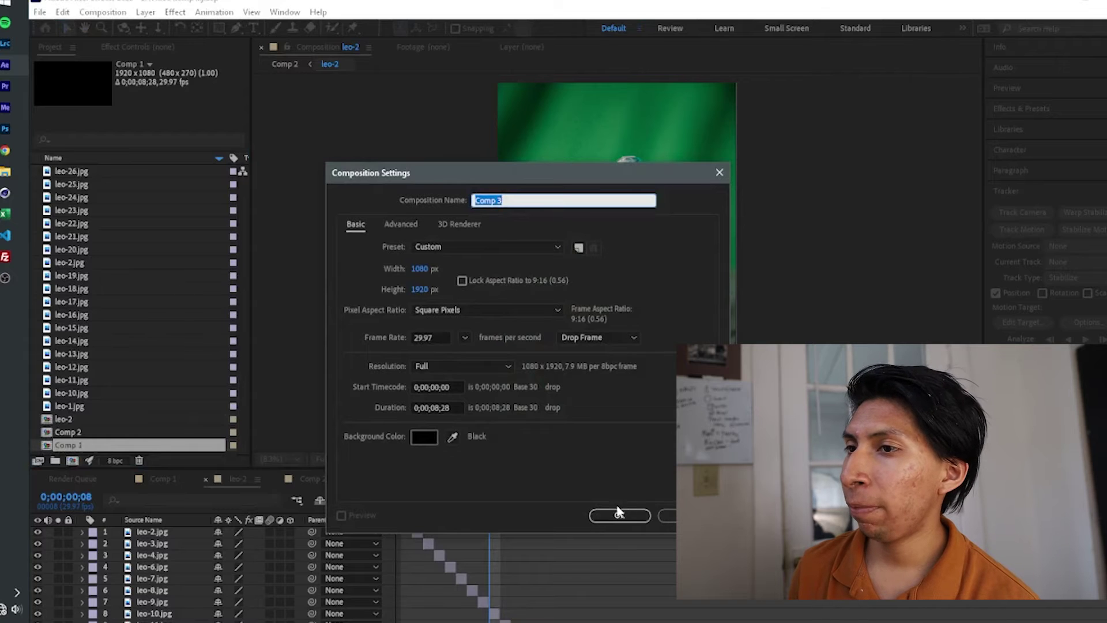
pyautogui.click(619, 514)
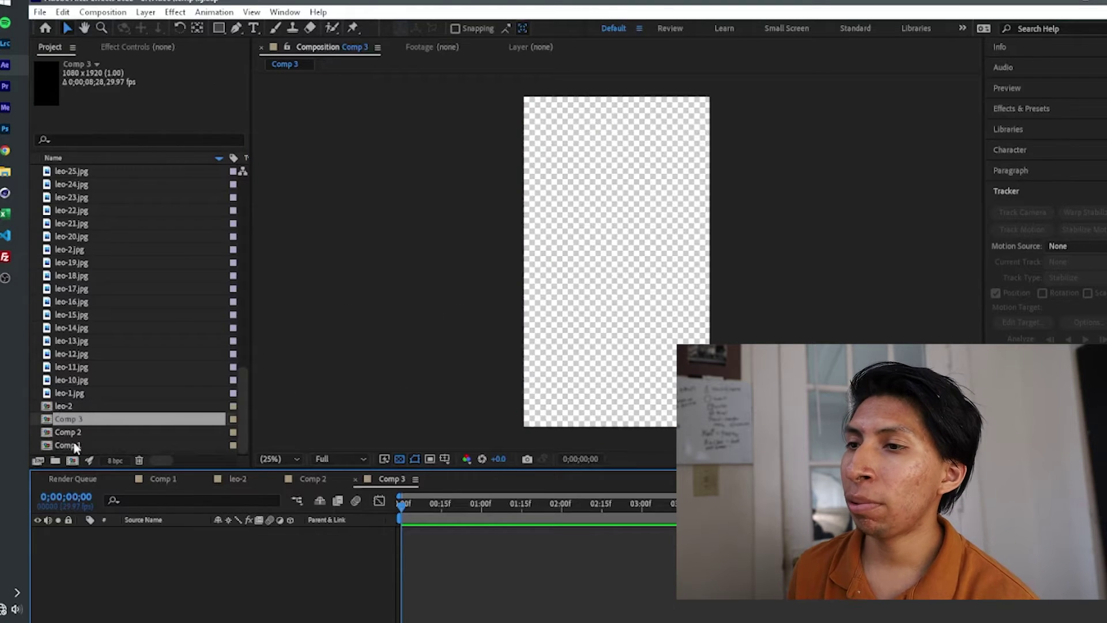
# - Add the leo-2 composition as a layer in Comp 3 and scale it down to 33%
pyautogui.moveTo(62, 409); pyautogui.dragTo(206, 558)
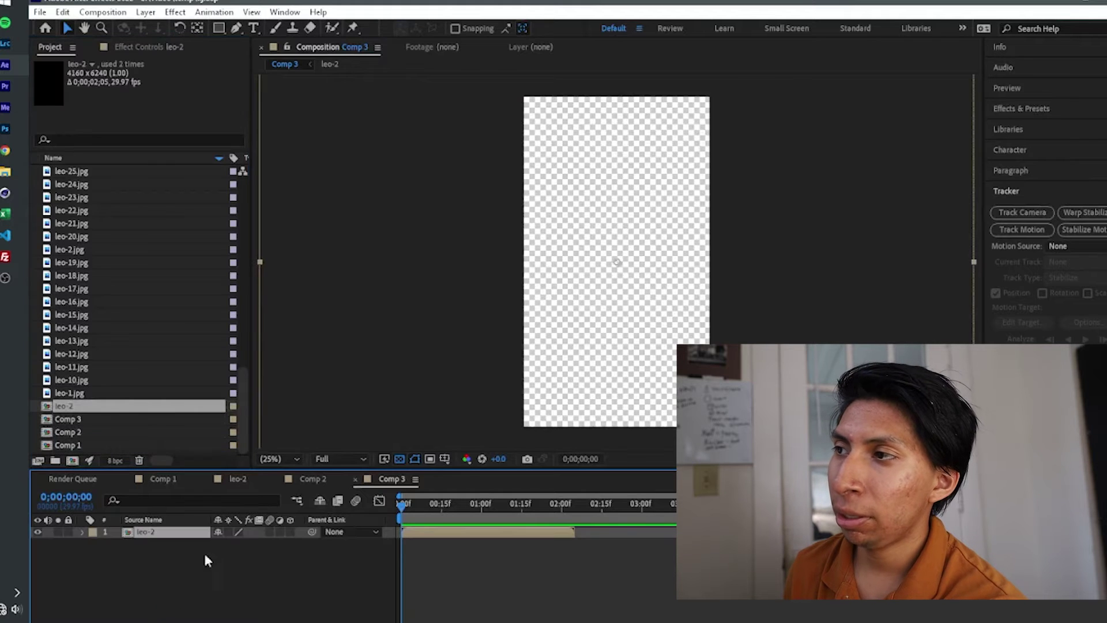
pyautogui.press('s')
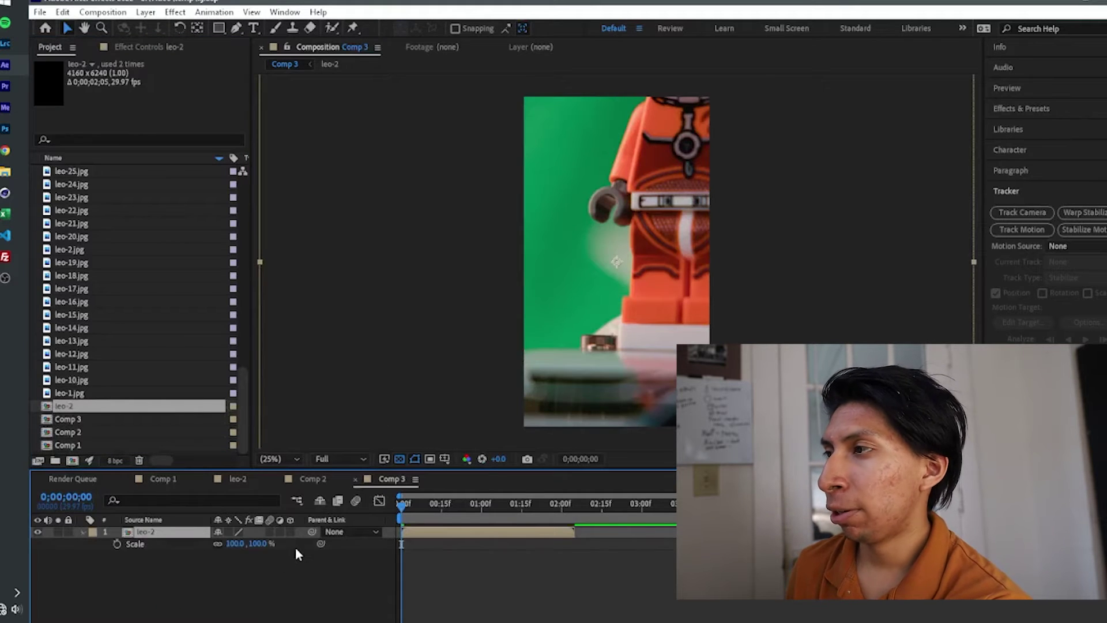
pyautogui.moveTo(248, 544); pyautogui.dragTo(220, 546)
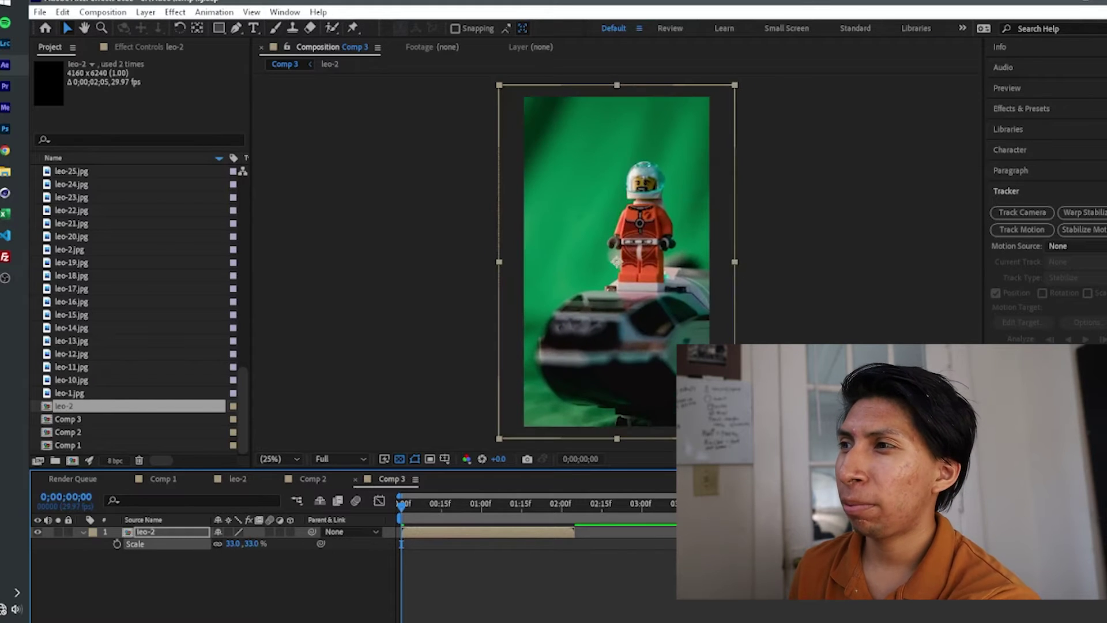
# - Search the effects library for the Keylight (1.2) keying effect
pyautogui.click(1014, 124)
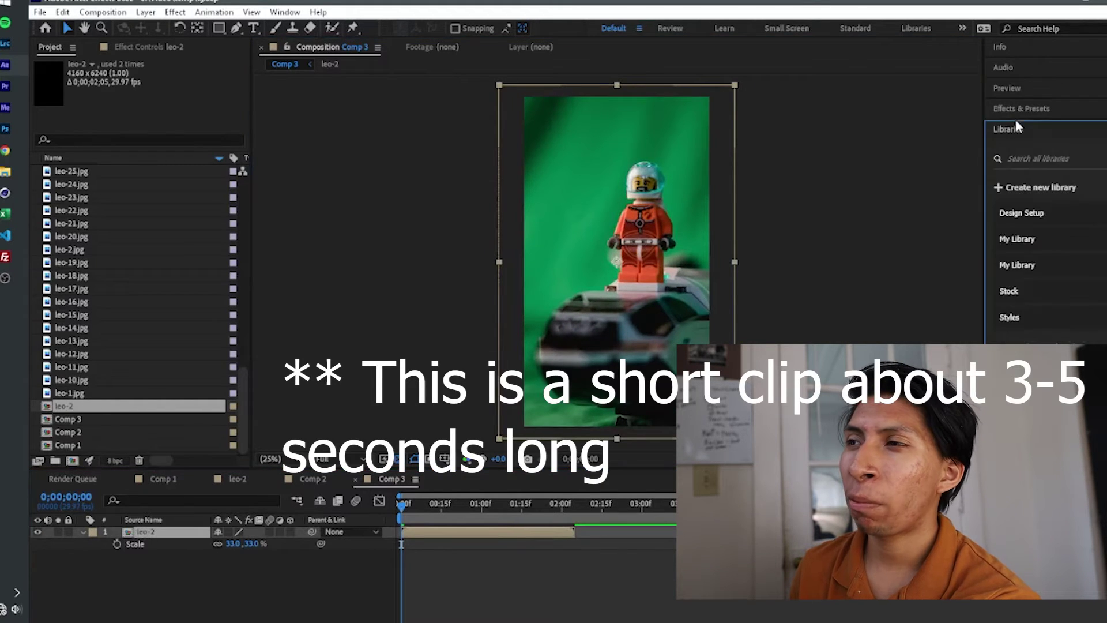
pyautogui.click(1014, 106)
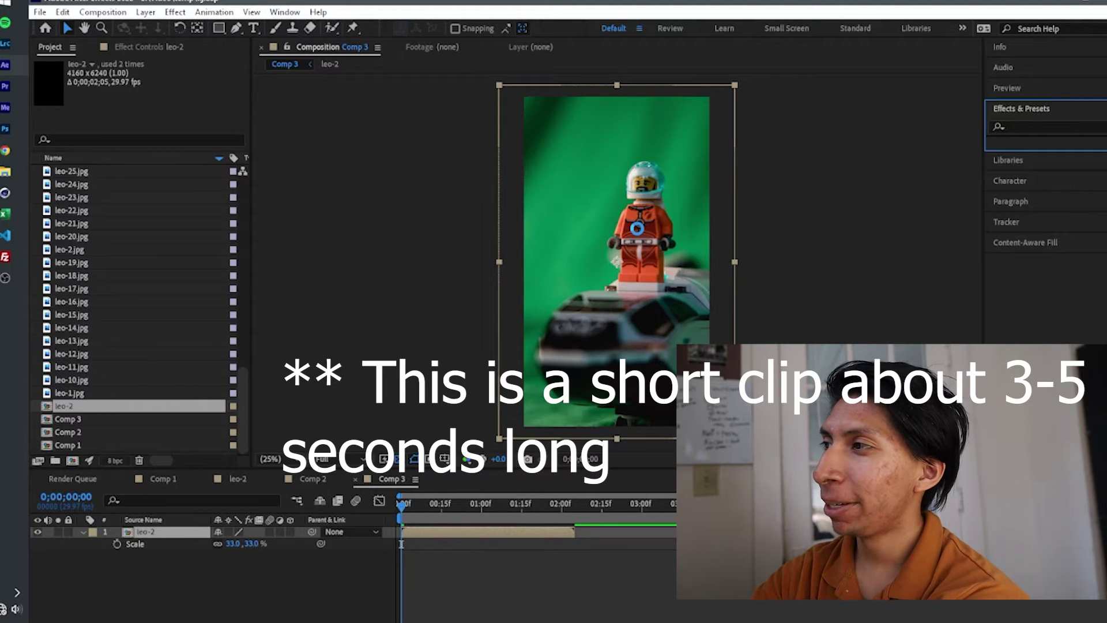
pyautogui.click(1041, 128)
pyautogui.write('key')
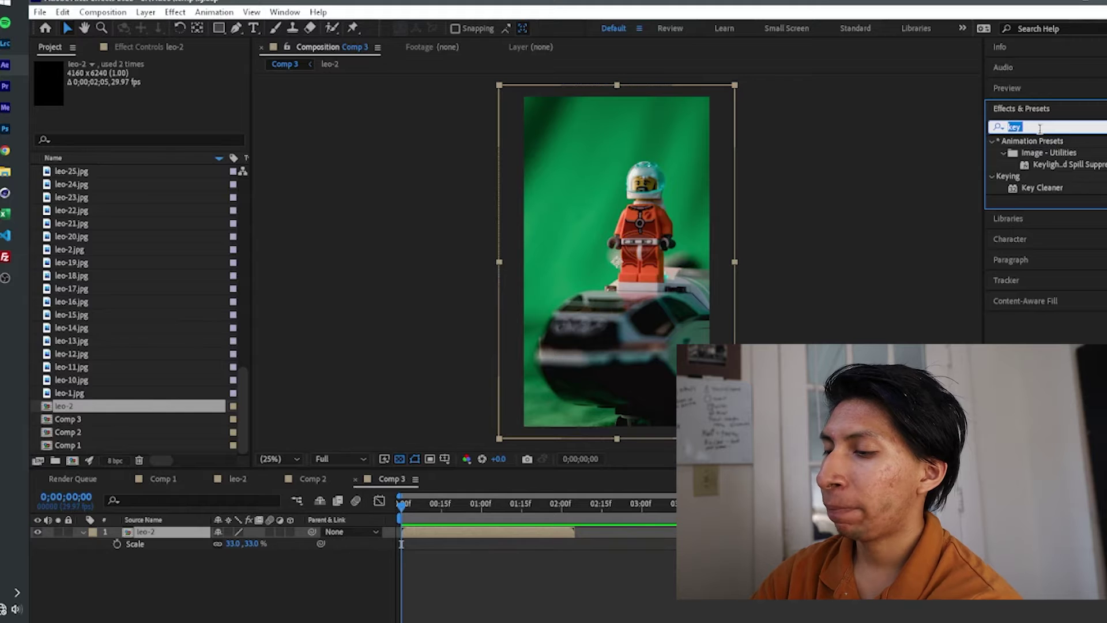
pyautogui.write(' cke')
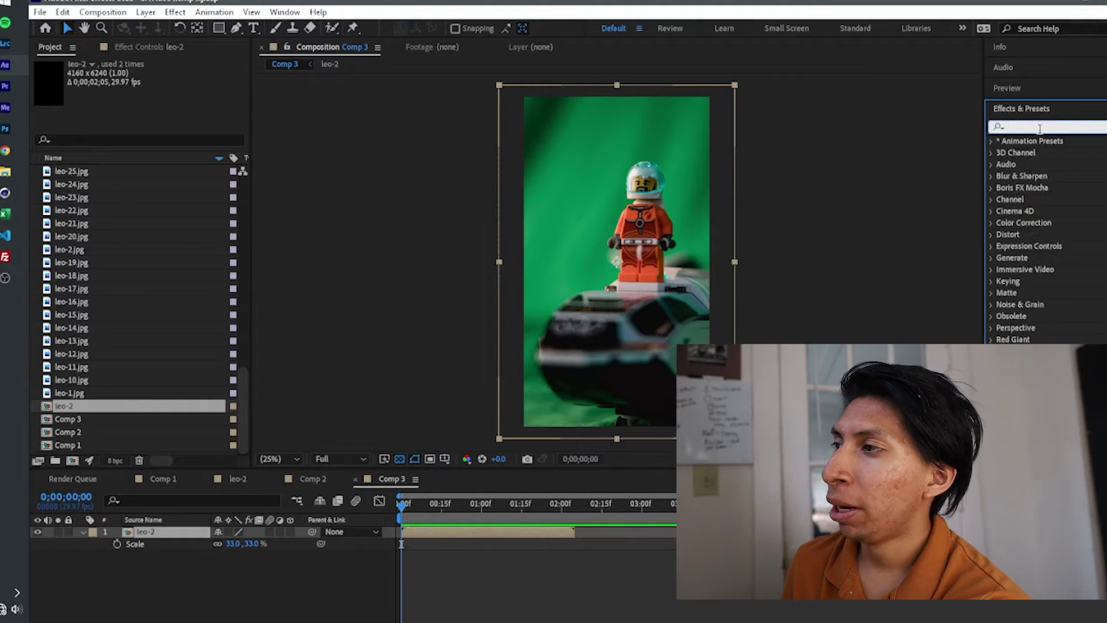
pyautogui.write('keyl')
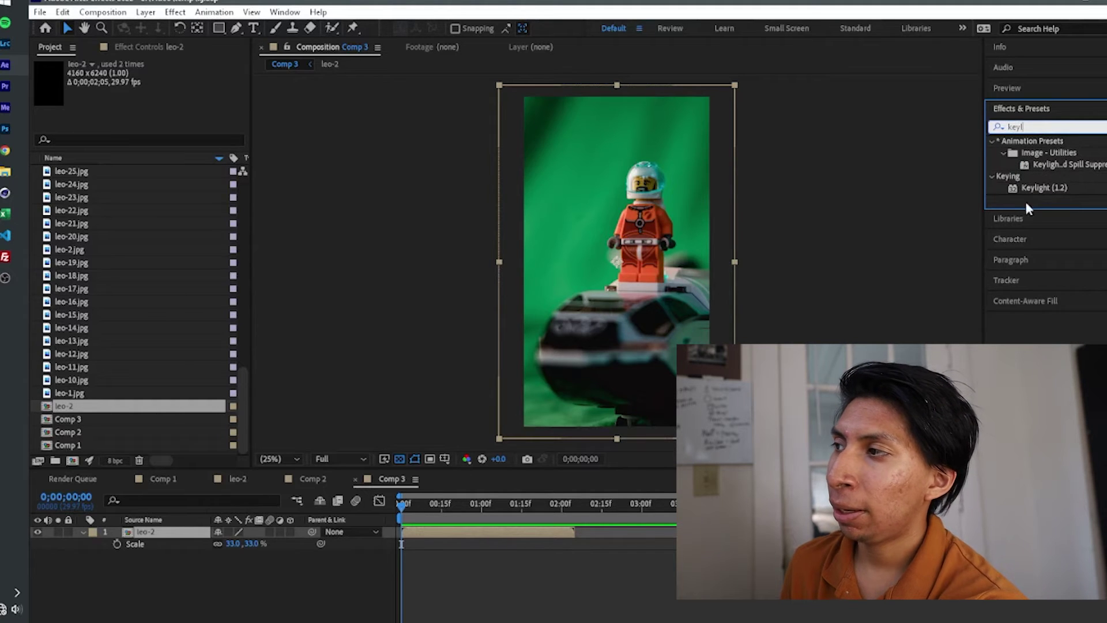
pyautogui.moveTo(1060, 189)
pyautogui.mouseDown()
pyautogui.moveTo(630, 408)
pyautogui.moveTo(1071, 204)
pyautogui.moveTo(1058, 190)
pyautogui.mouseUp()
# - Try the Color Key effect on the leo-2 layer's green background with Color Tolerance 54, Edge Thin -5 and Edge Feather 21.3
pyautogui.click(1096, 124)
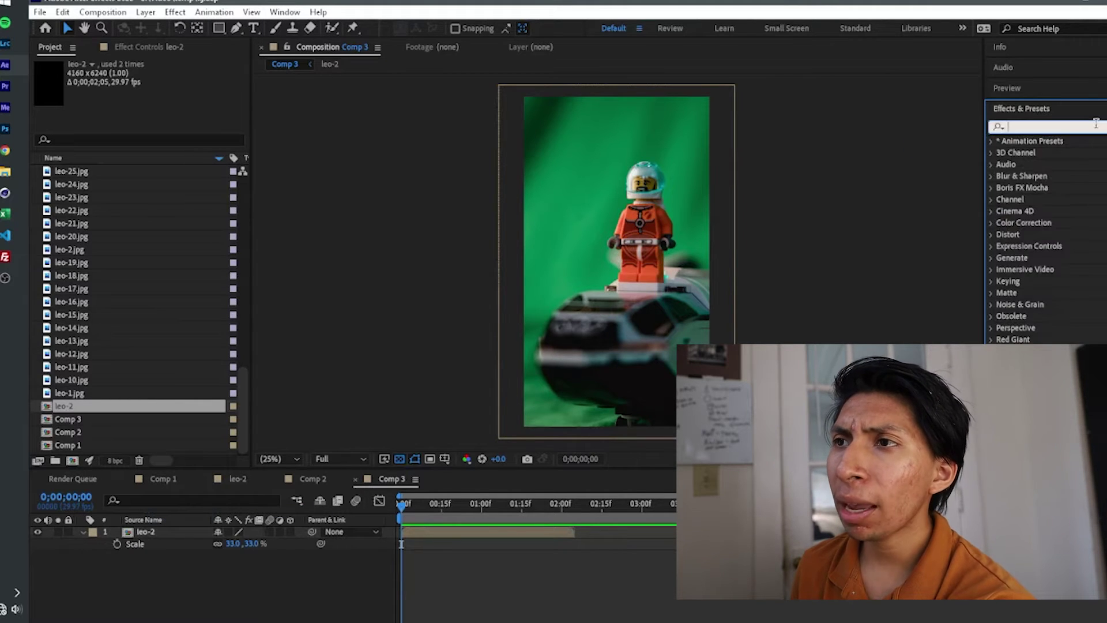
pyautogui.write('color key')
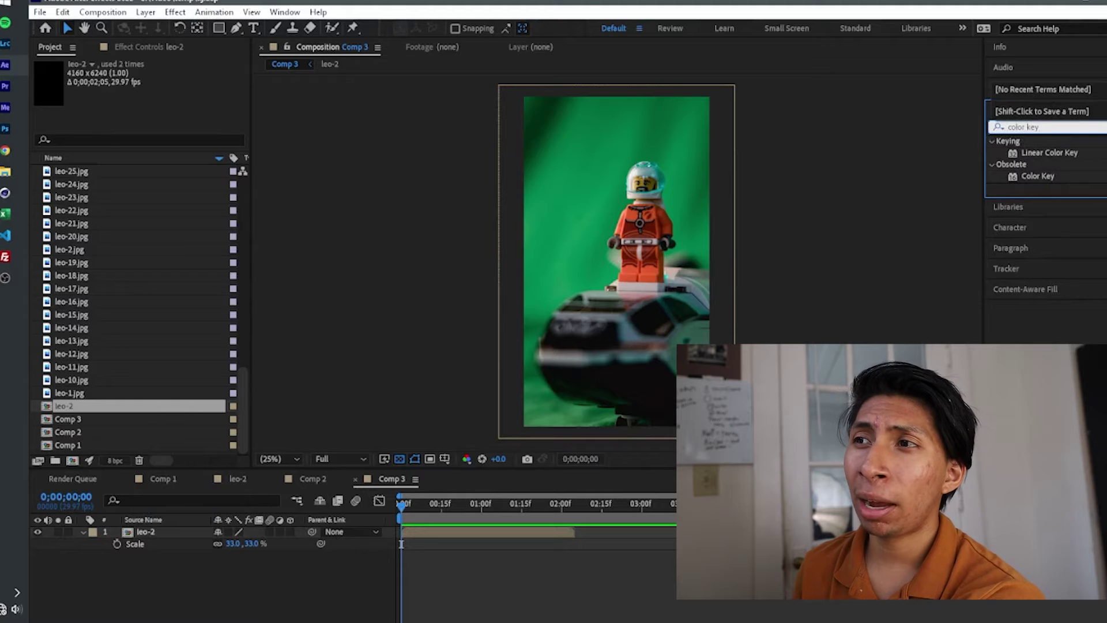
pyautogui.moveTo(1023, 183); pyautogui.dragTo(137, 534)
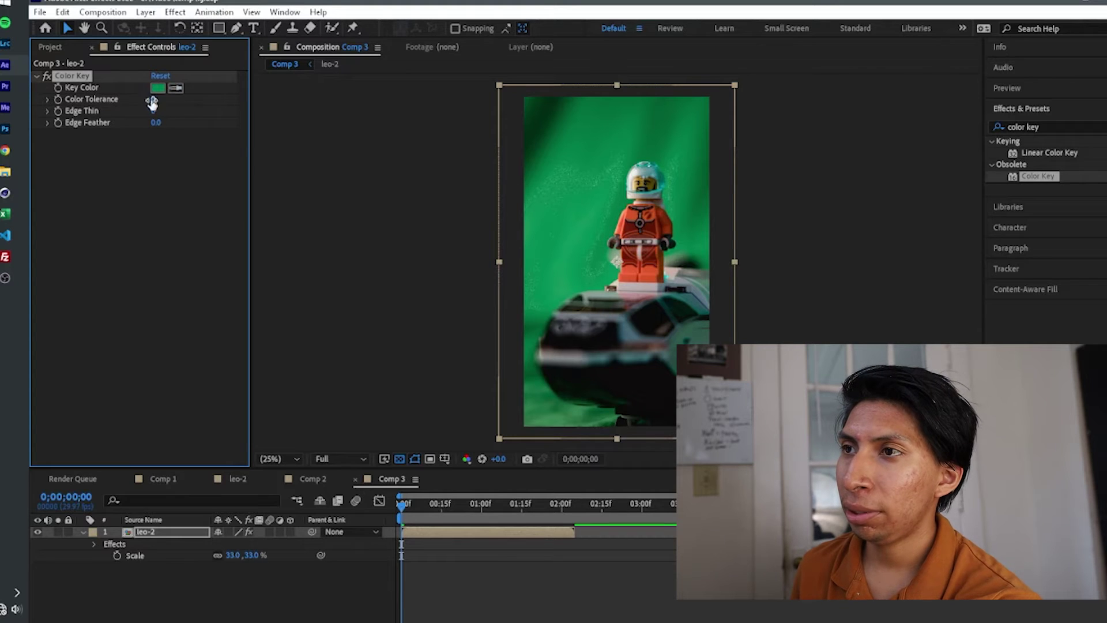
pyautogui.moveTo(155, 101); pyautogui.dragTo(299, 118)
pyautogui.moveTo(161, 111); pyautogui.dragTo(240, 108)
pyautogui.moveTo(158, 111); pyautogui.dragTo(124, 112)
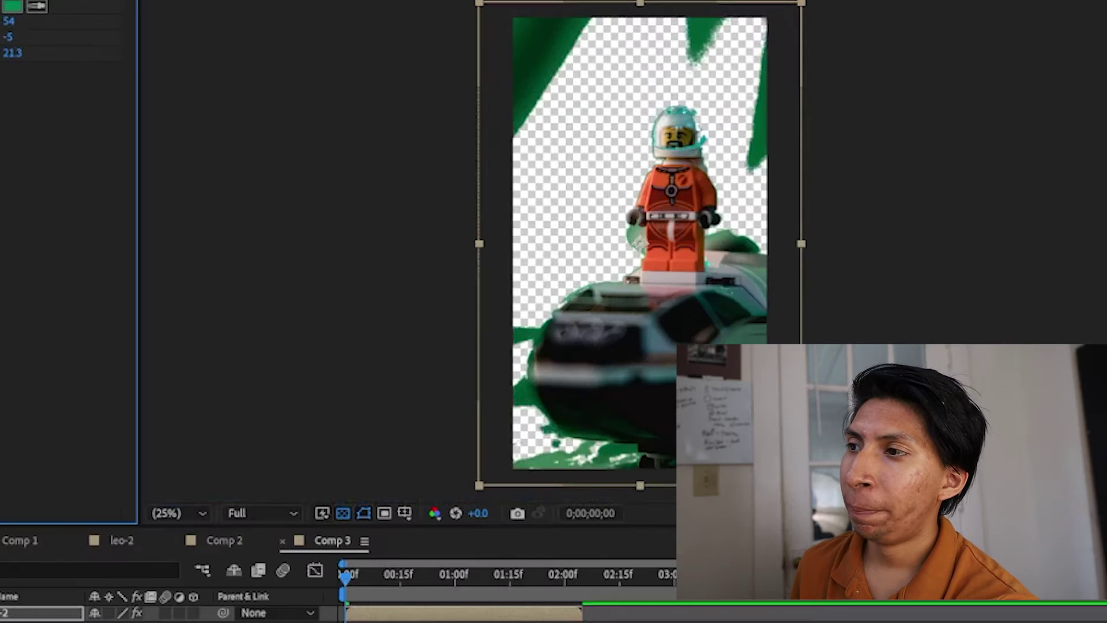
# - Set the composition preview resolution to Third
pyautogui.click(242, 513)
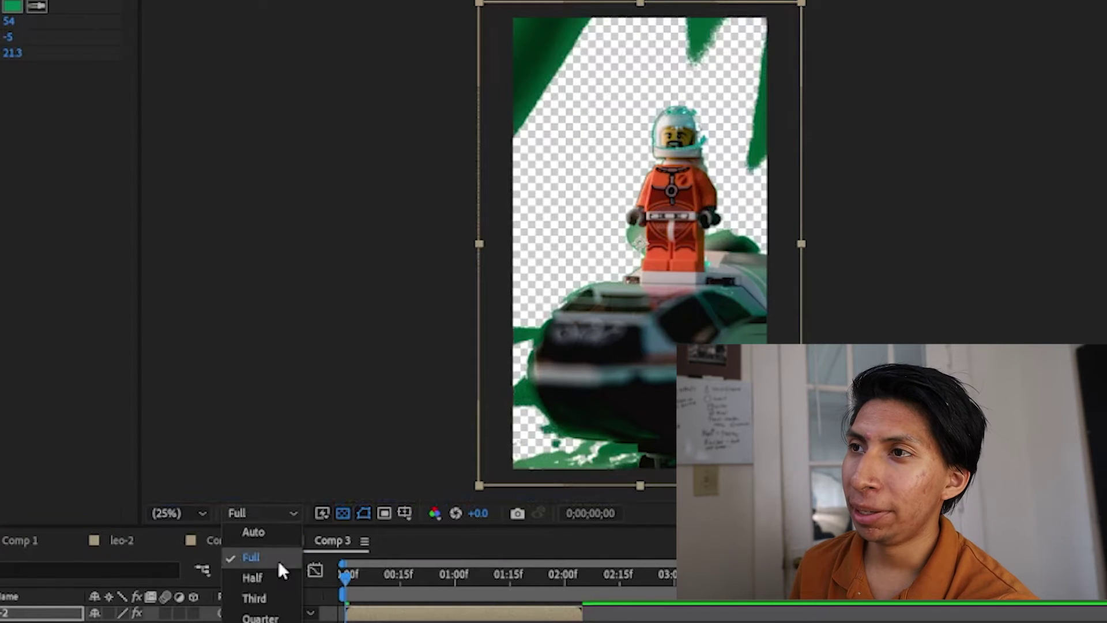
pyautogui.click(265, 597)
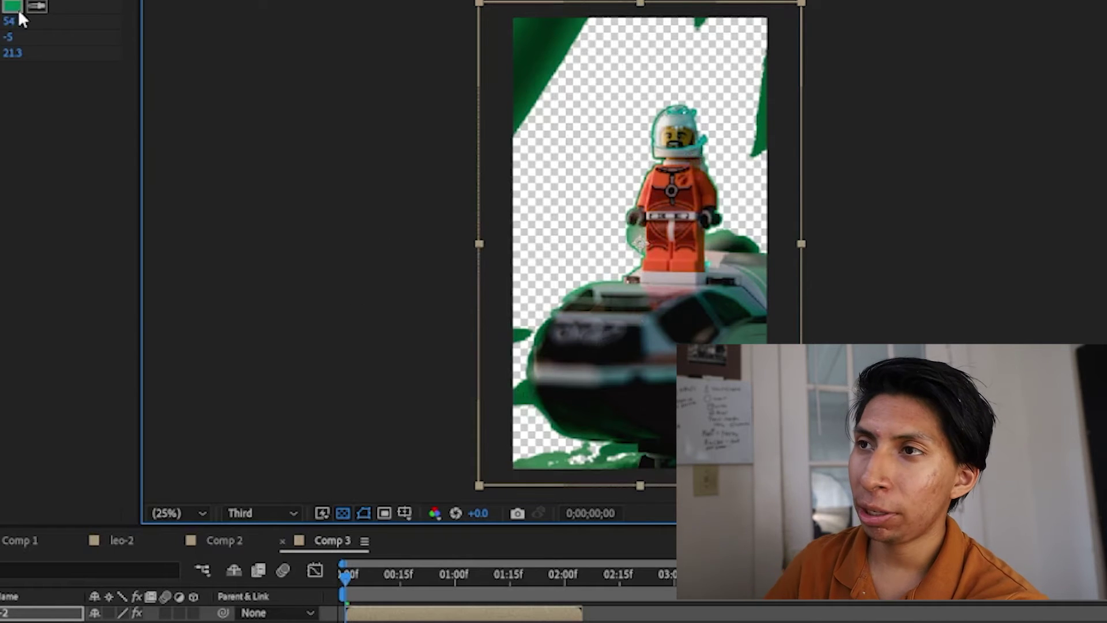
# - Remove the Color Key effect from the leo-2 layer and apply Keylight (1.2) instead
pyautogui.moveTo(7, 38)
pyautogui.mouseDown()
pyautogui.moveTo(19, 38)
pyautogui.moveTo(3, 38)
pyautogui.mouseUp()
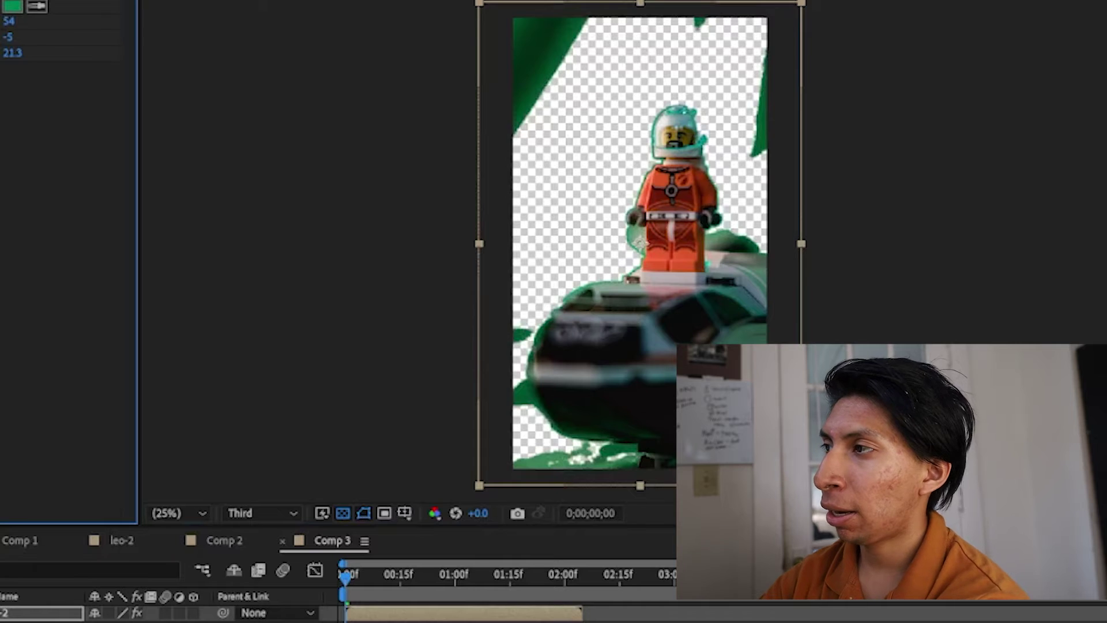
pyautogui.press('Delete')
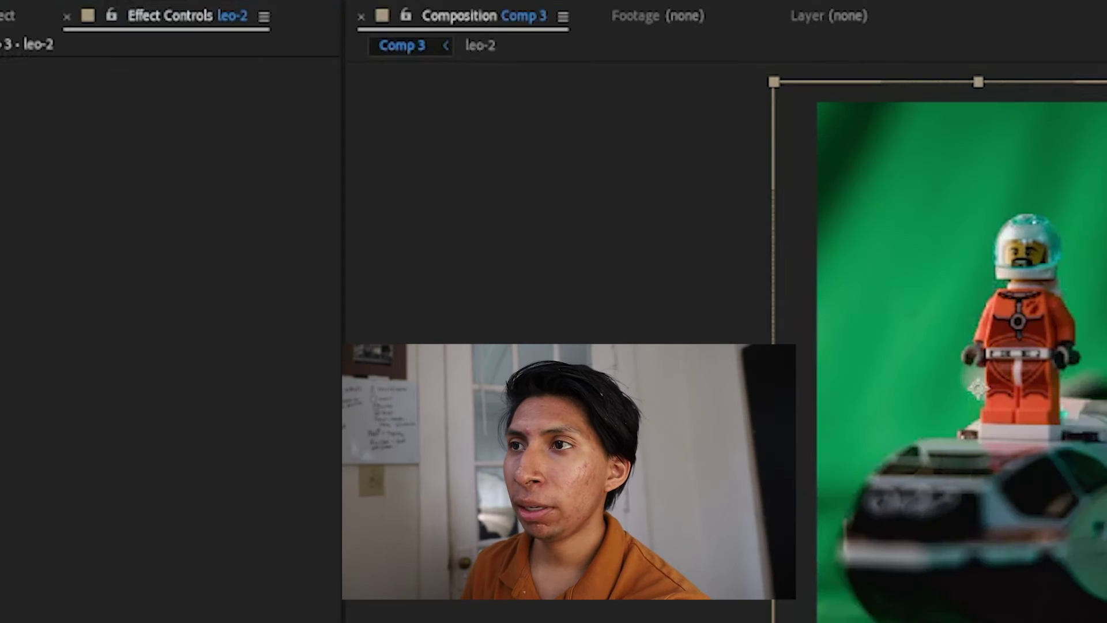
pyautogui.moveTo(1105, 254); pyautogui.dragTo(105, 316)
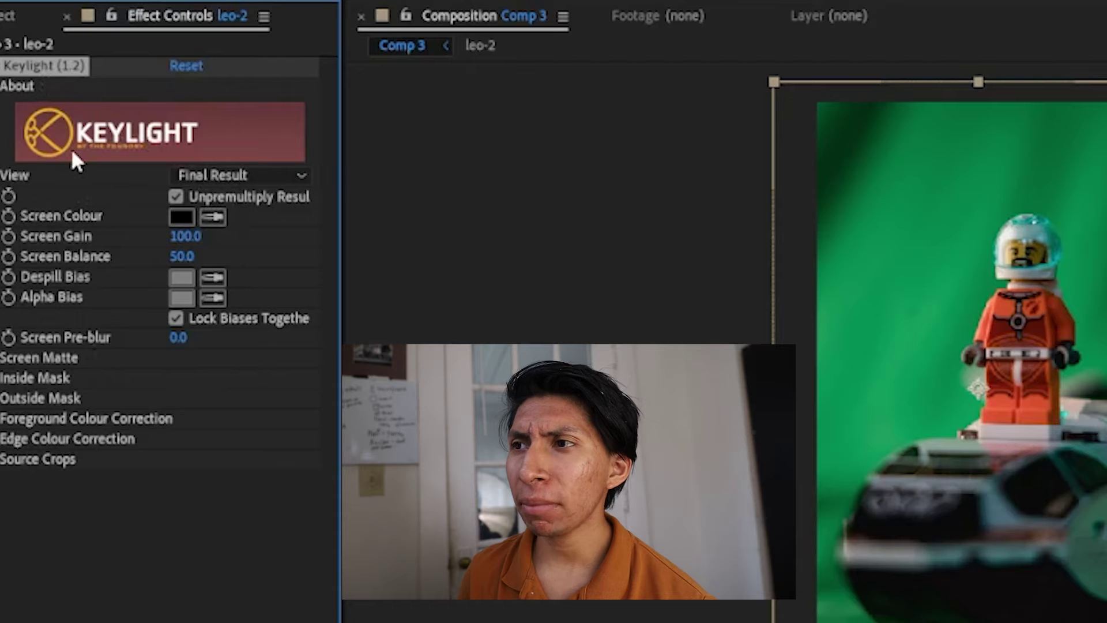
# - Look through Keylight's view modes and its Screen Matte, Inside Mask, Outside Mask and Foreground Colour Correction settings
pyautogui.click(234, 174)
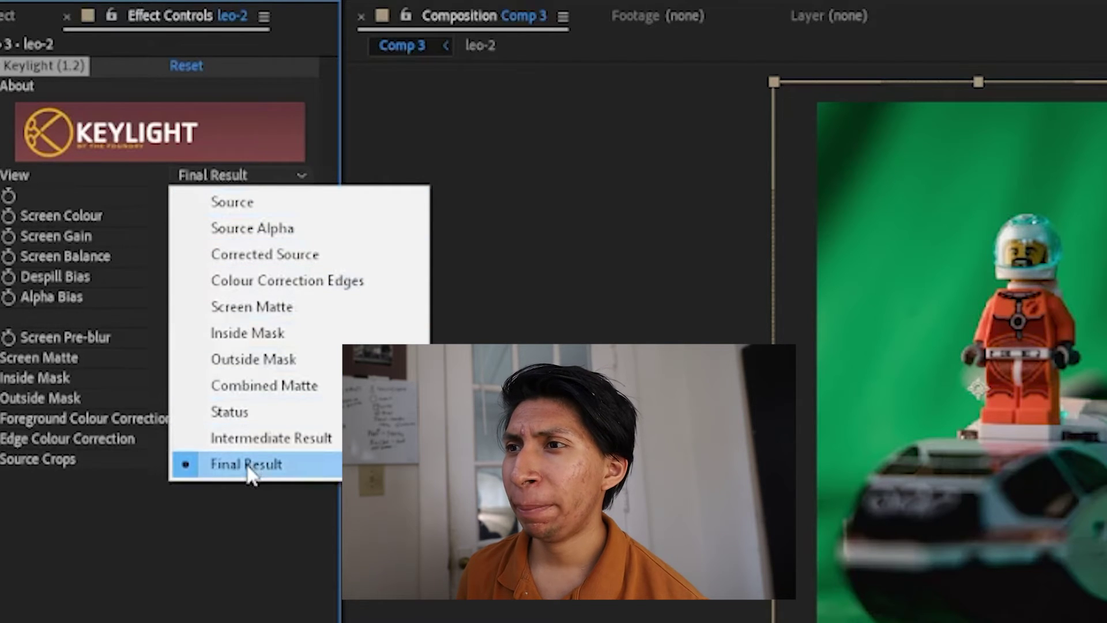
pyautogui.click(59, 284)
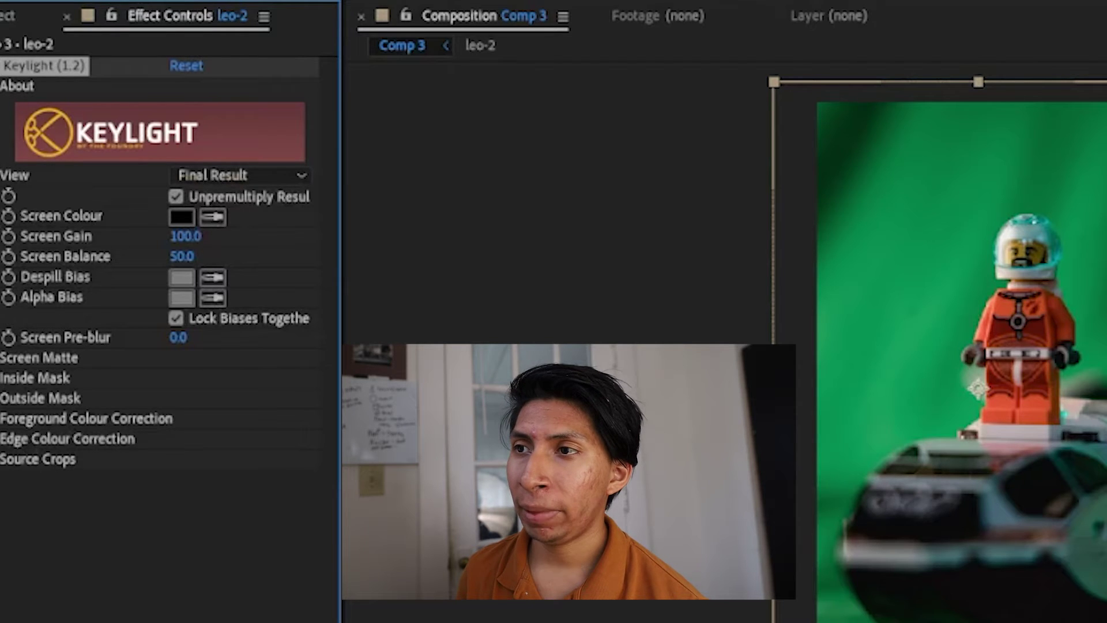
pyautogui.click(1, 359)
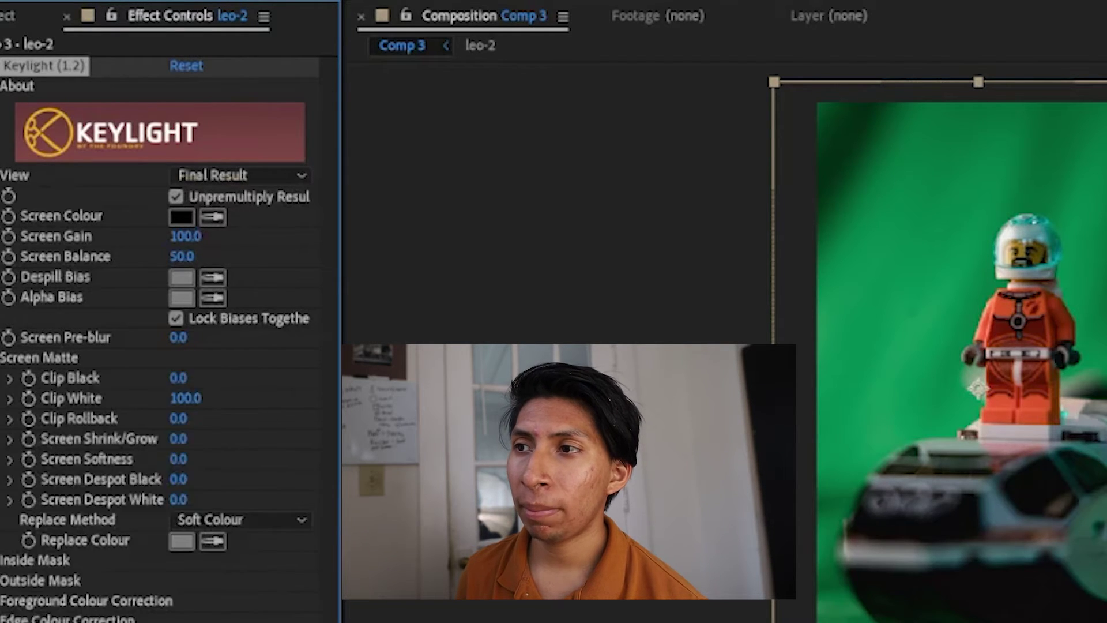
pyautogui.click(1, 359)
pyautogui.click(1, 378)
pyautogui.click(1, 379)
pyautogui.click(5, 377)
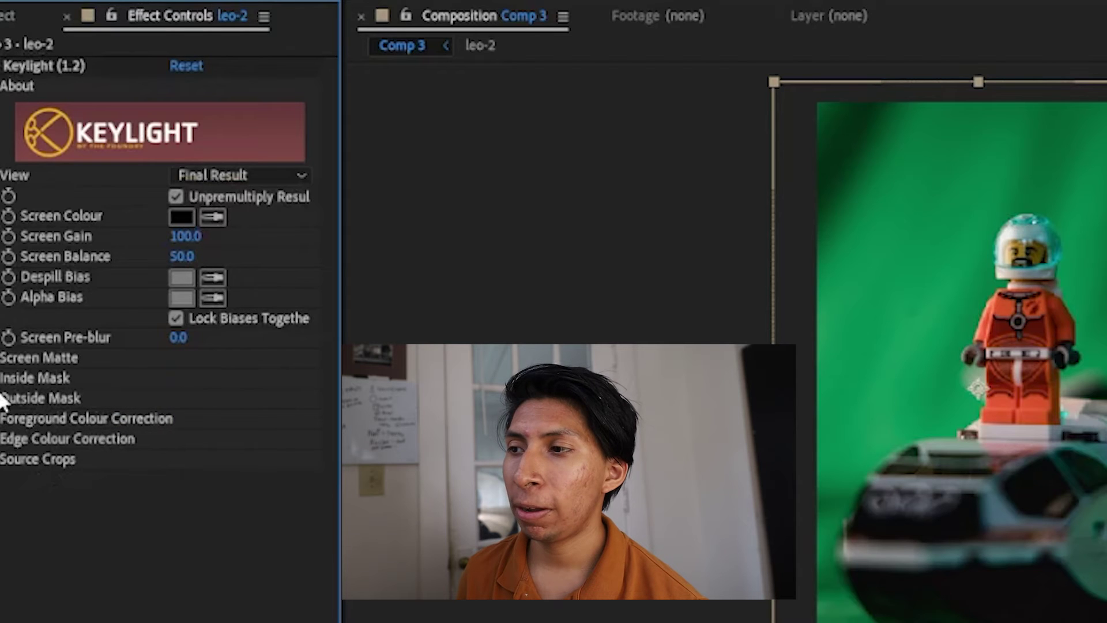
pyautogui.click(4, 398)
pyautogui.click(5, 398)
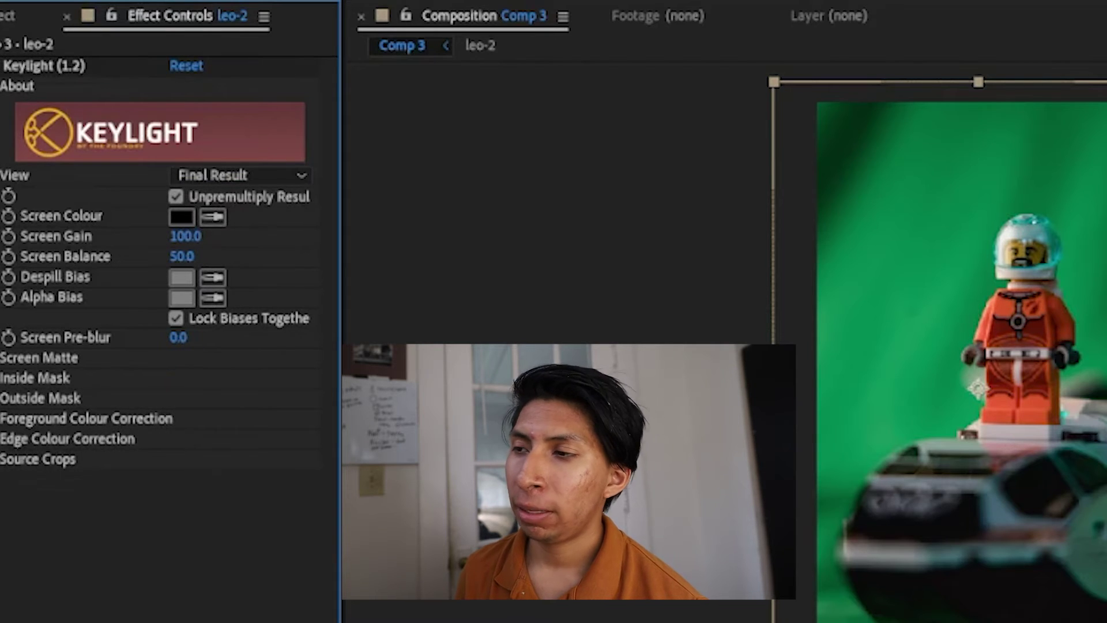
pyautogui.click(4, 418)
pyautogui.click(4, 418)
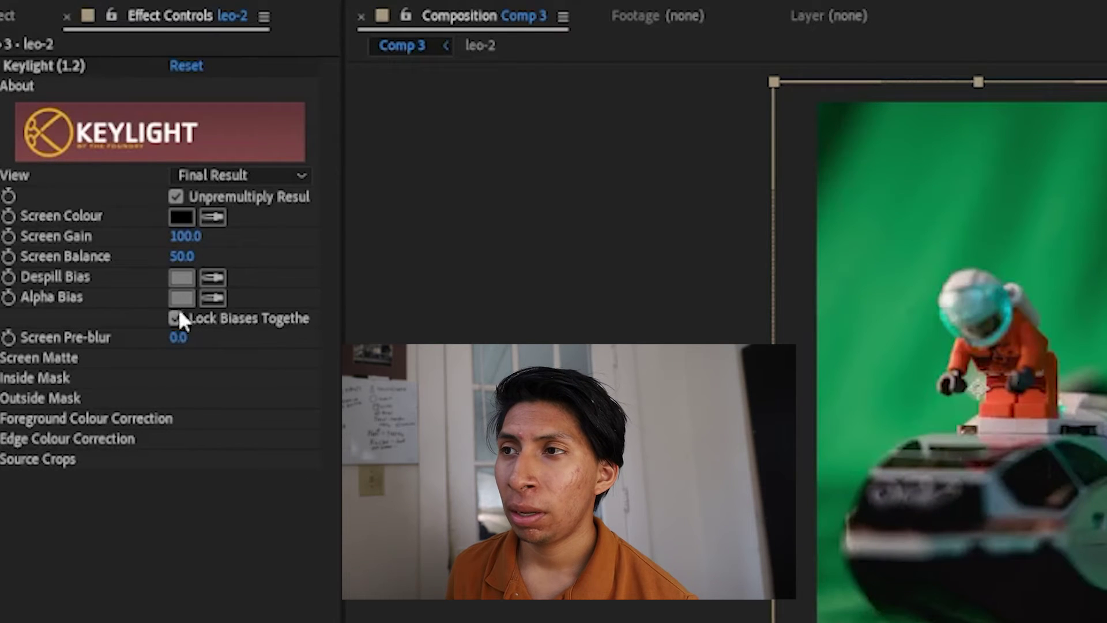
# - Set Keylight's Screen Colour by sampling the green backdrop beside the astronaut figure
pyautogui.click(77, 216)
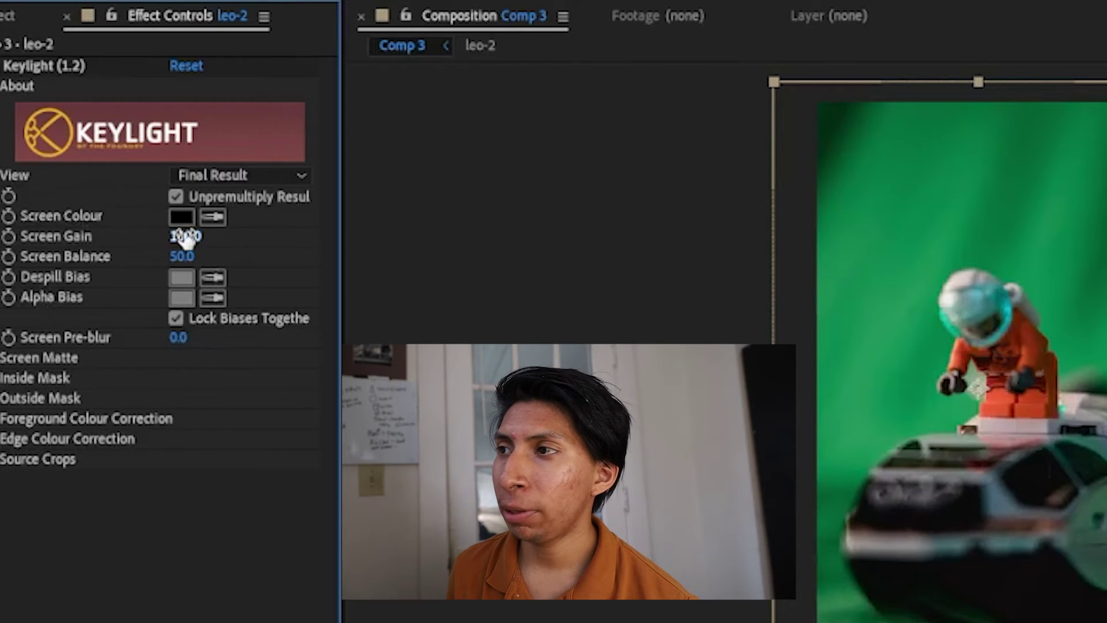
pyautogui.click(222, 217)
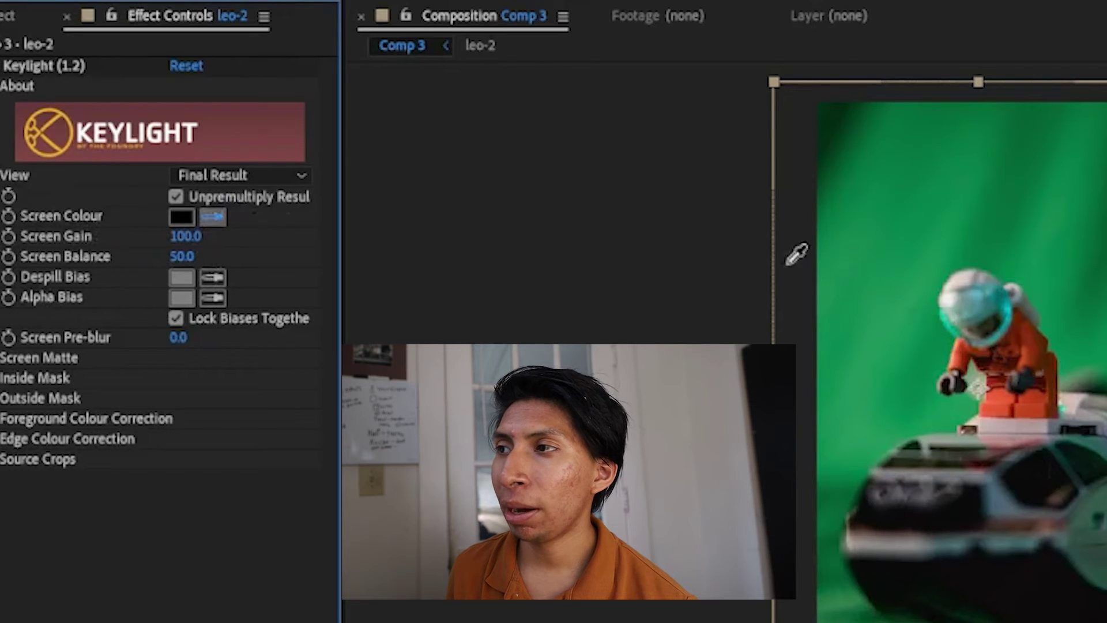
pyautogui.click(926, 254)
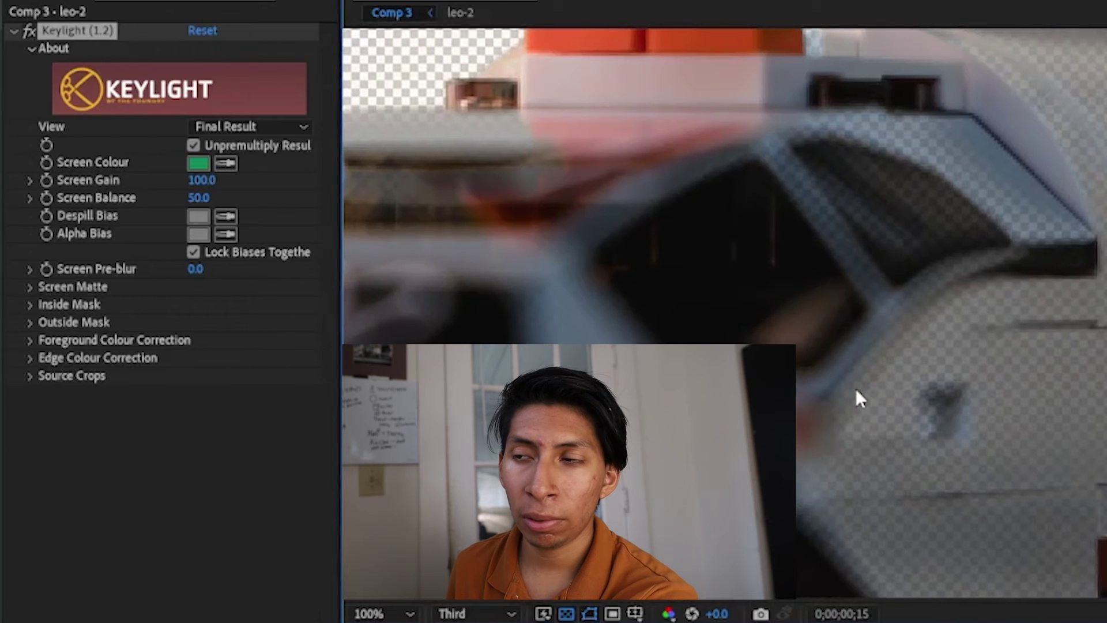
# - Add a comp-sized black solid to Comp 3 and send it behind the keyed leo-2 layer
pyautogui.scroll(-3, 856, 389)
pyautogui.rightClick(205, 621)
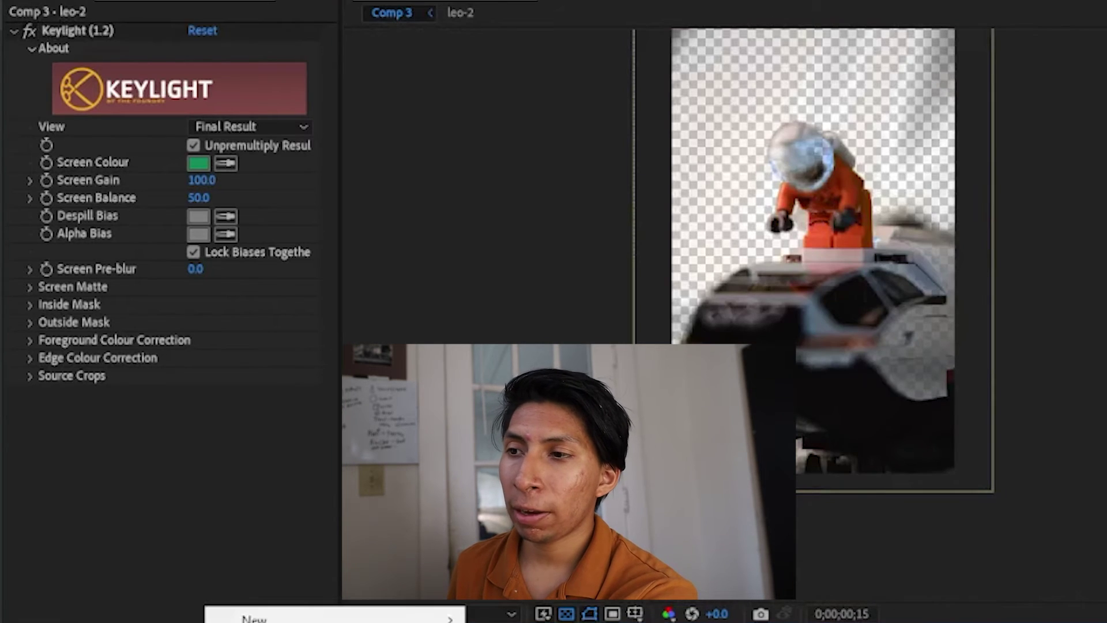
pyautogui.moveTo(307, 619)
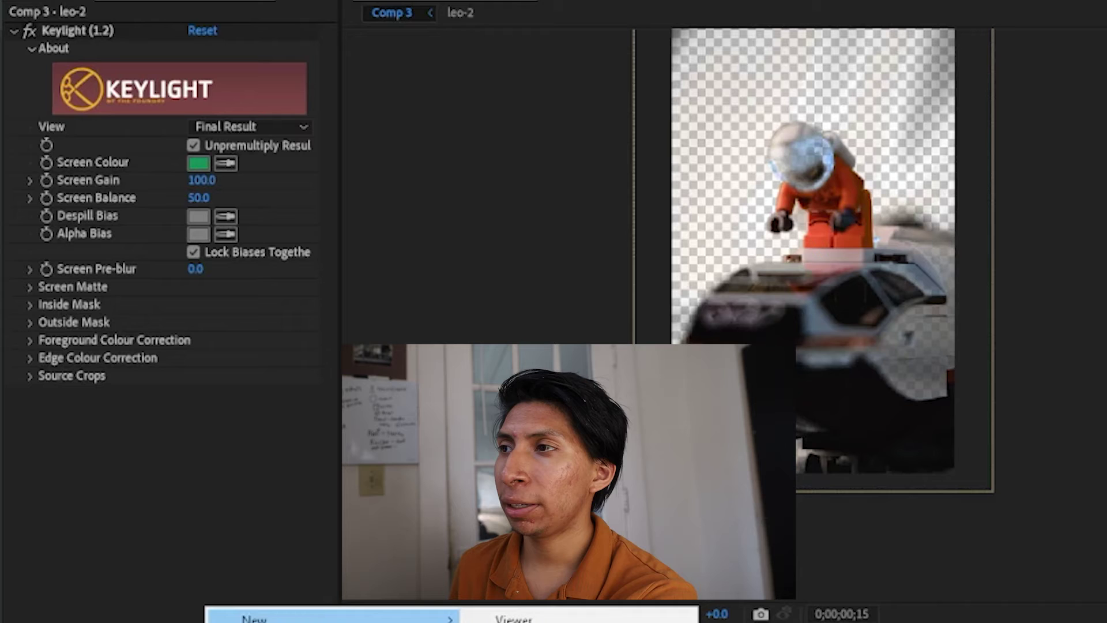
pyautogui.click(516, 622)
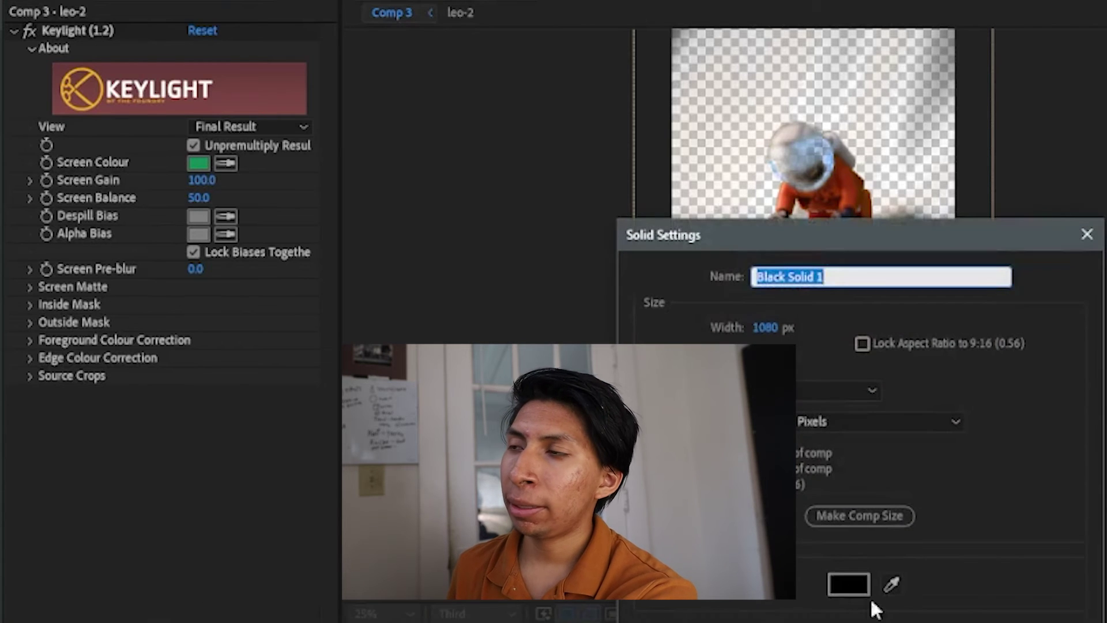
pyautogui.click(935, 622)
pyautogui.hotkey('ctrl', 'shift', '[')
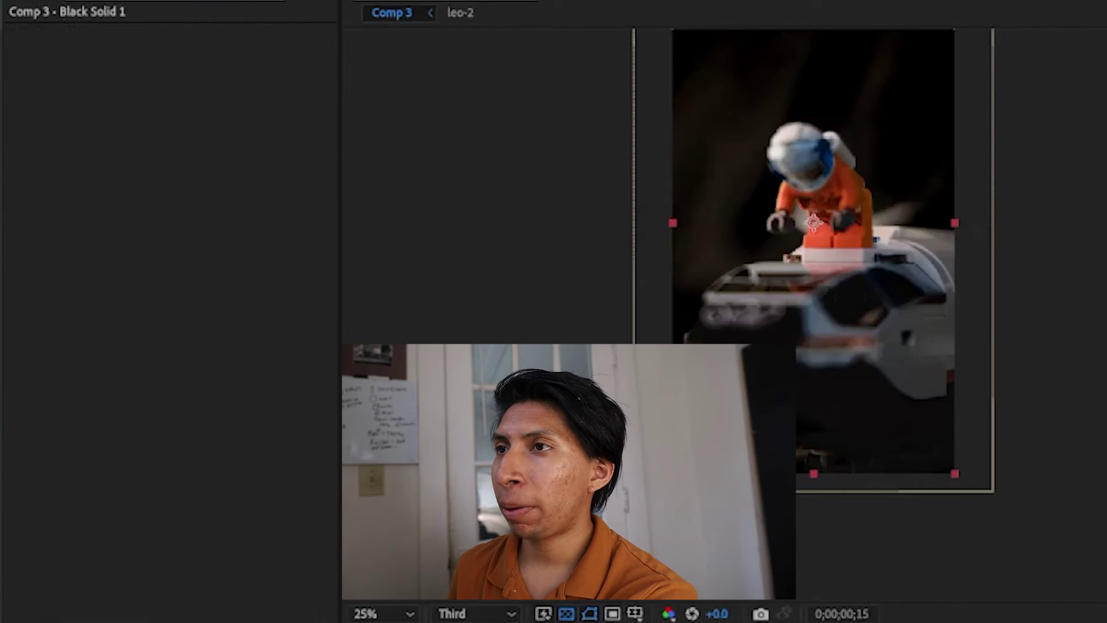
pyautogui.scroll(6, 875, 170)
pyautogui.scroll(-6, 877, 172)
pyautogui.moveTo(858, 160); pyautogui.dragTo(887, 247)
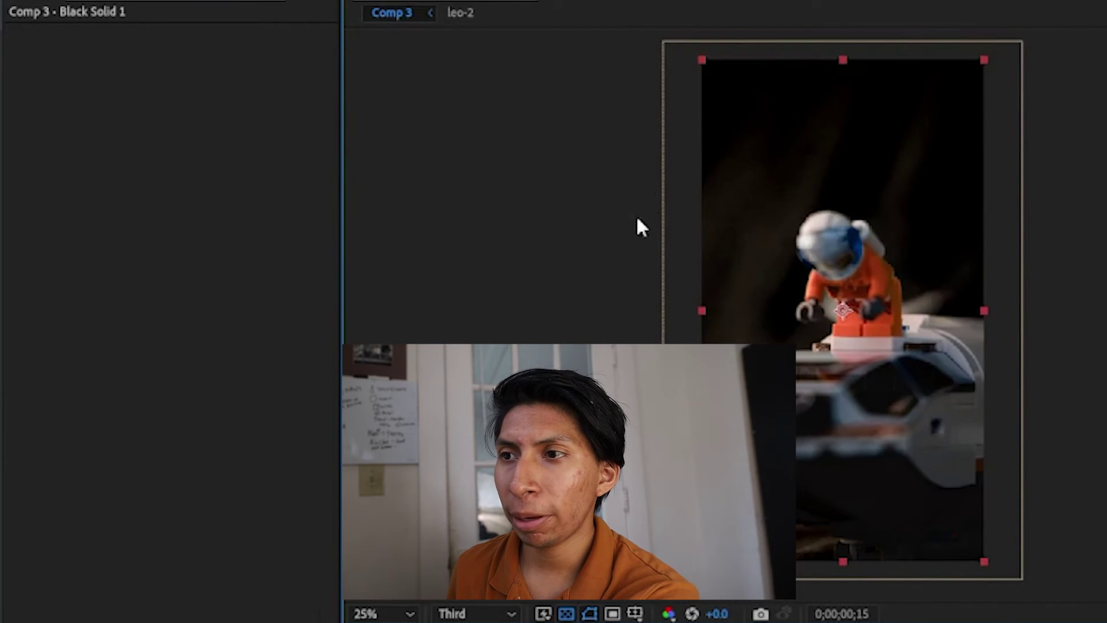
# - Look through the leo images and compositions in the project, then select the leo-2 layer in Comp 3
pyautogui.click(137, 6)
pyautogui.scroll(15, 77, 372)
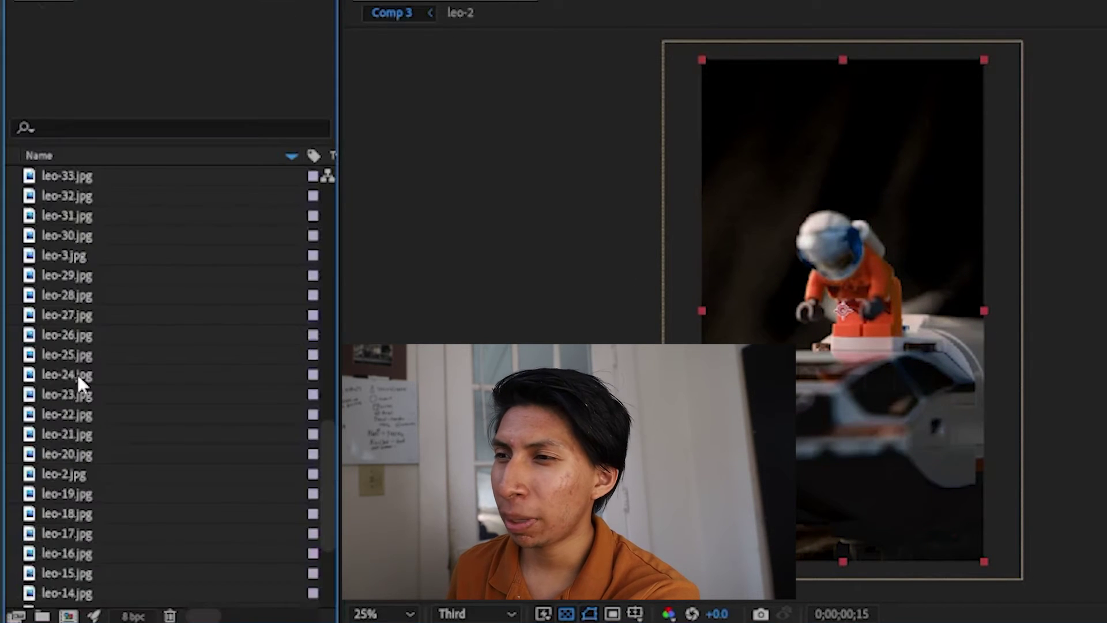
pyautogui.scroll(-15, 127, 379)
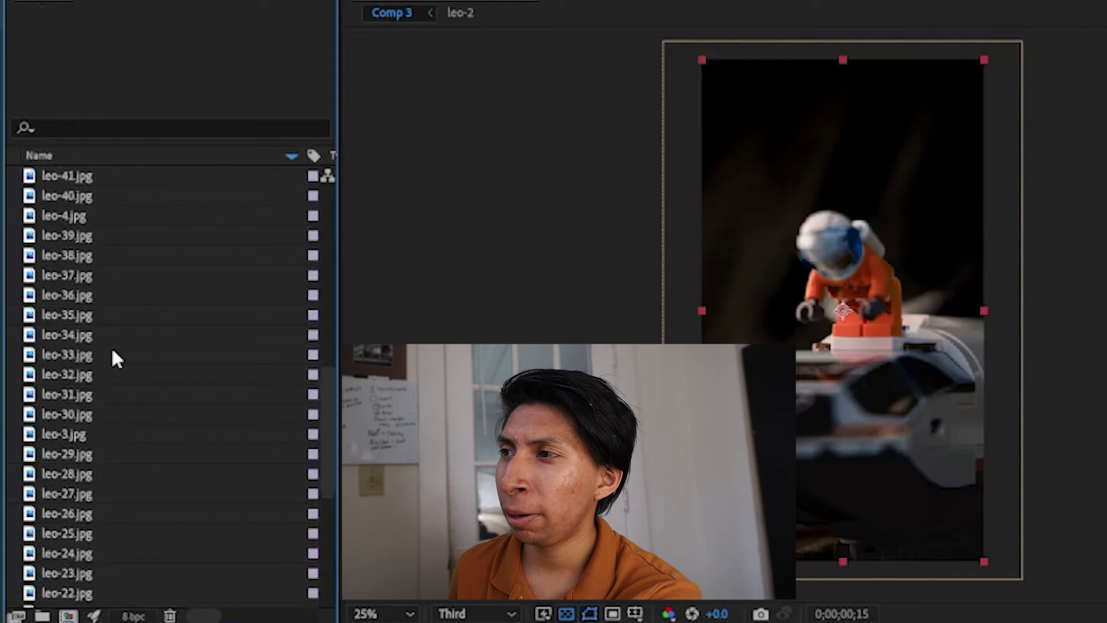
pyautogui.click(127, 622)
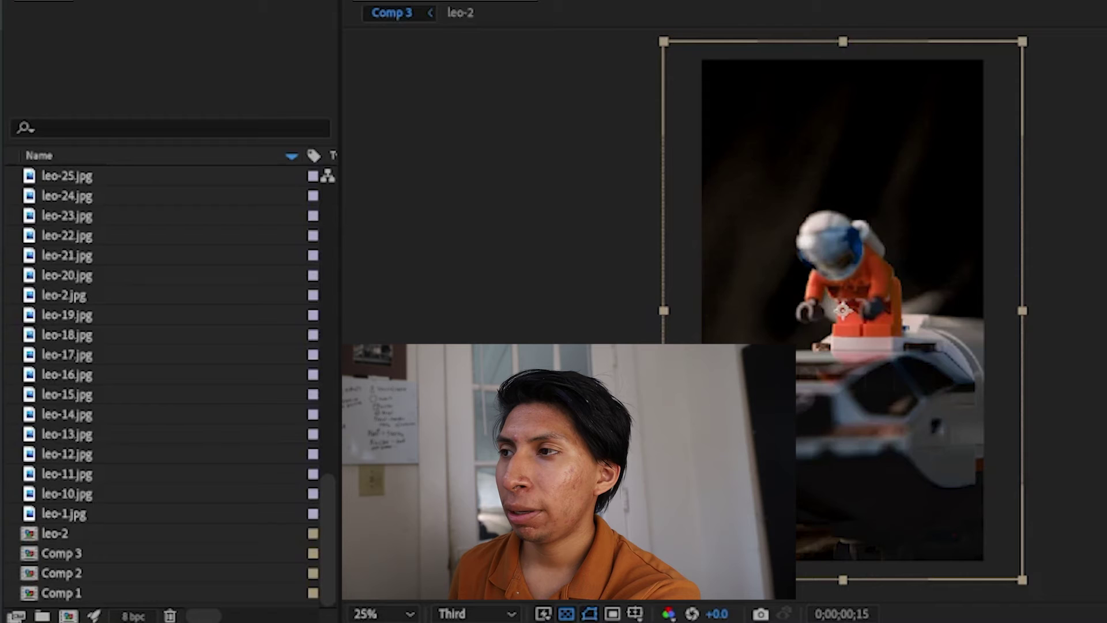
# - Go to 0;00;00;13 and hide the black solid to check the key against the transparency grid
pyautogui.moveTo(750, 622); pyautogui.dragTo(741, 622)
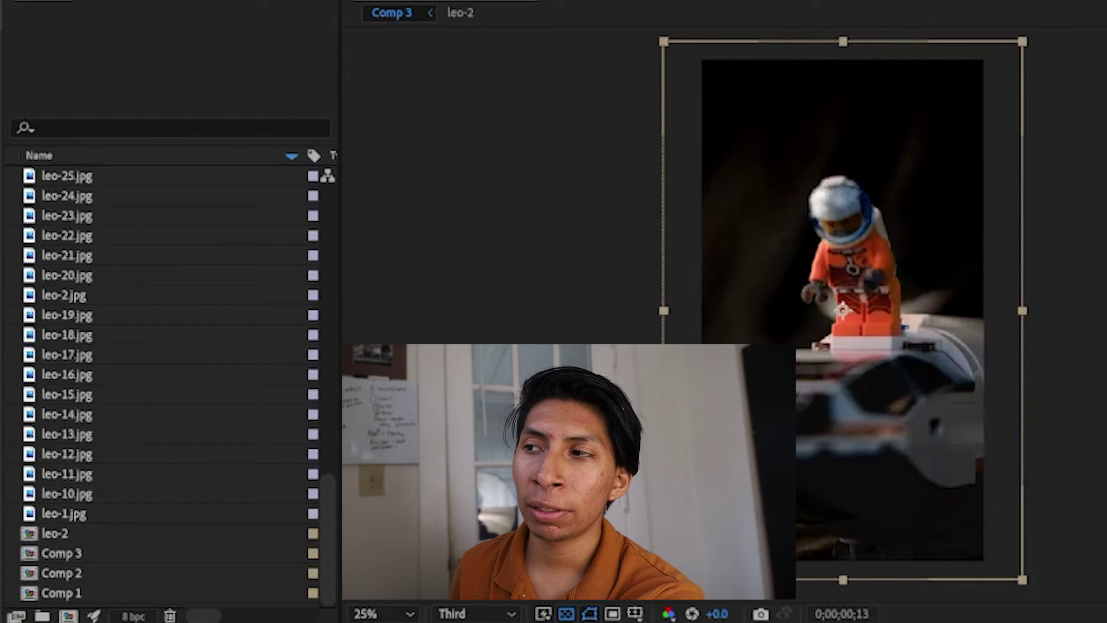
pyautogui.click(892, 447)
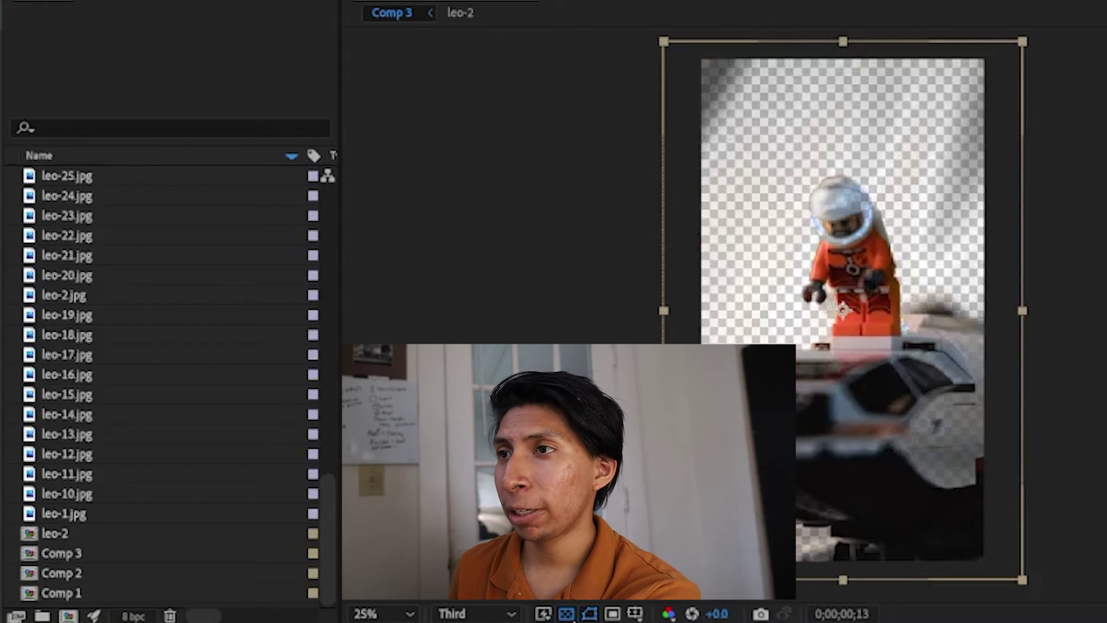
pyautogui.click(566, 615)
pyautogui.click(567, 616)
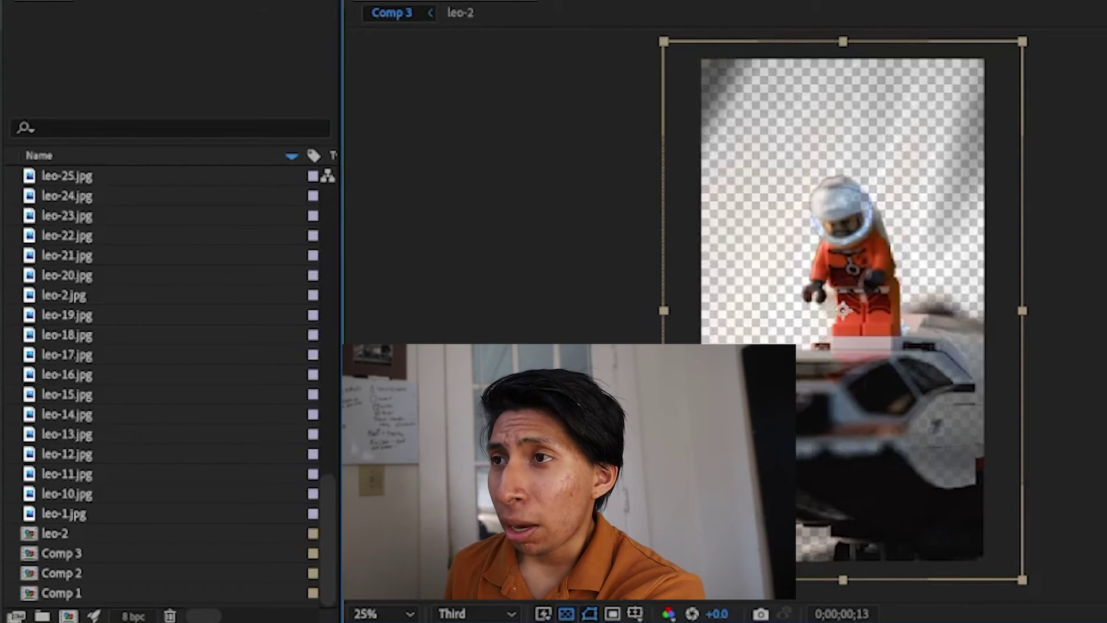
# - Try adjusting Keylight's Screen Gain on the leo-2 layer
pyautogui.click(138, 5)
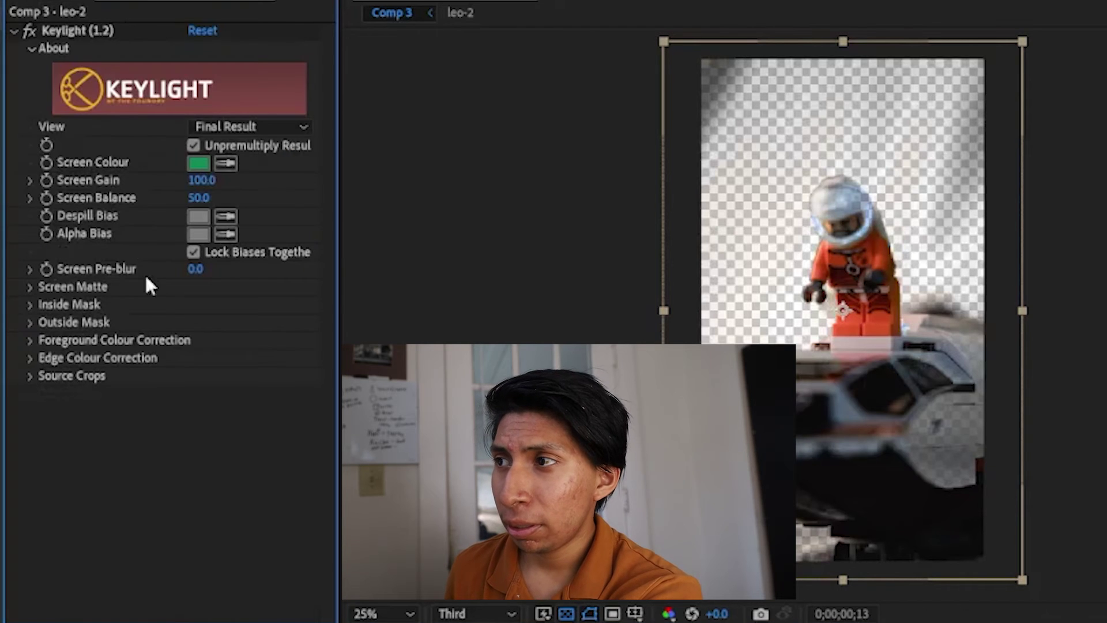
pyautogui.click(31, 181)
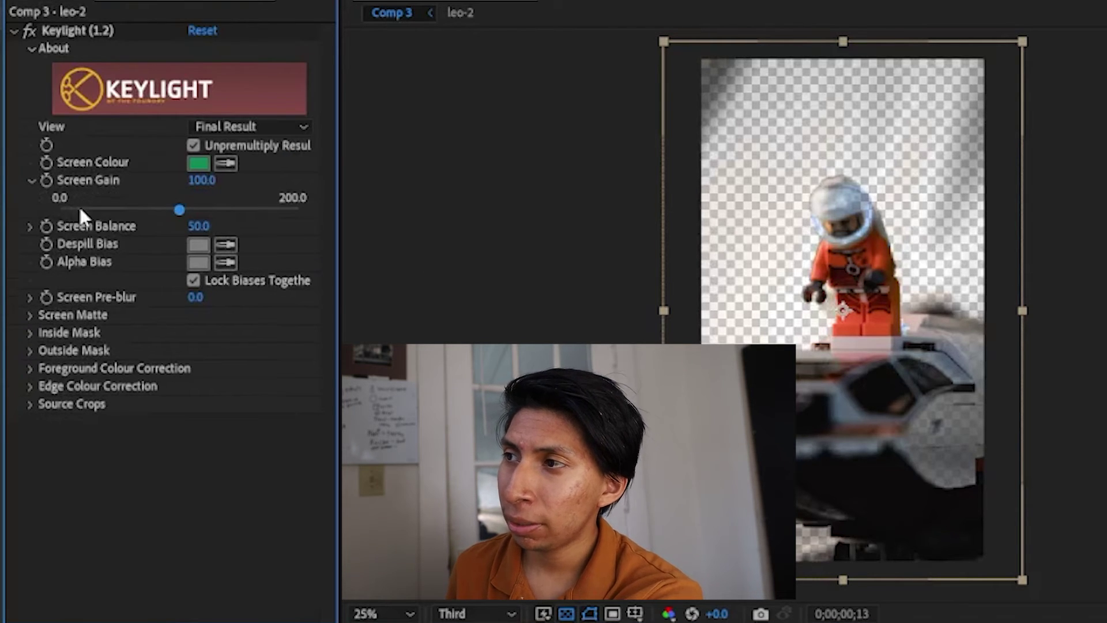
pyautogui.moveTo(86, 211); pyautogui.dragTo(153, 204)
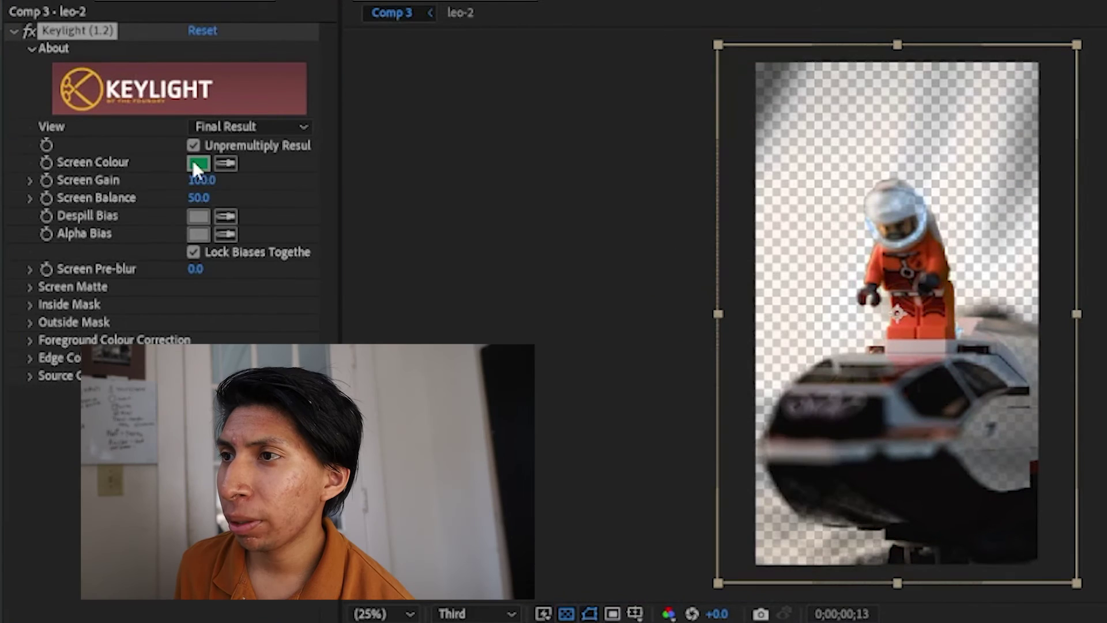
# - Set Keylight's Screen Matte Clip Black to 19 and Clip White to 87, and inspect the matte around the astronaut
pyautogui.click(53, 288)
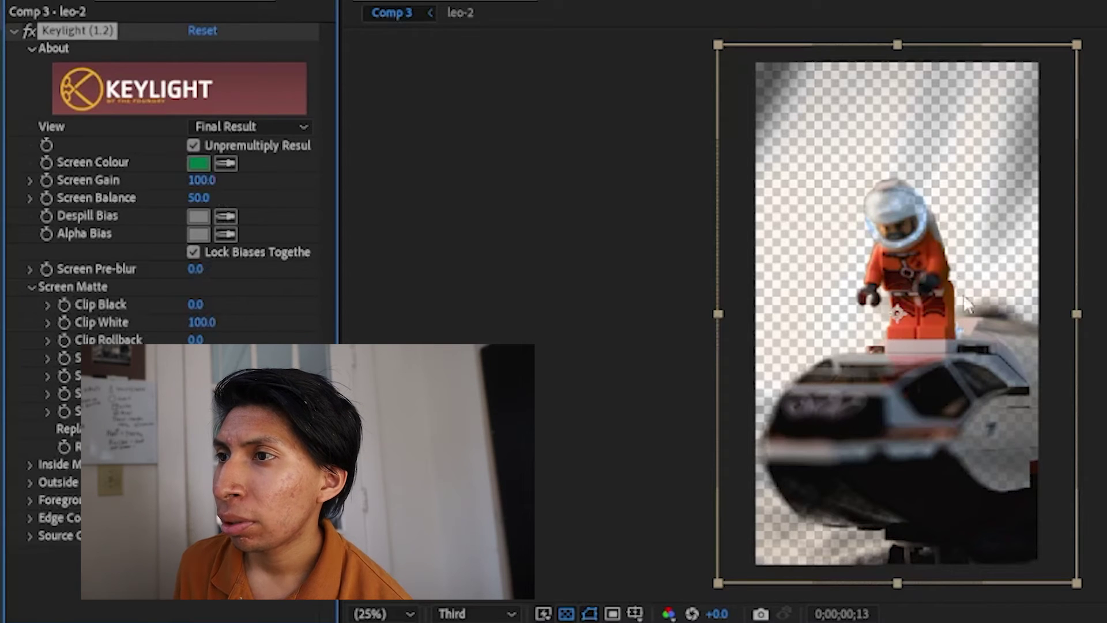
pyautogui.scroll(4, 896, 313)
pyautogui.scroll(-4, 891, 282)
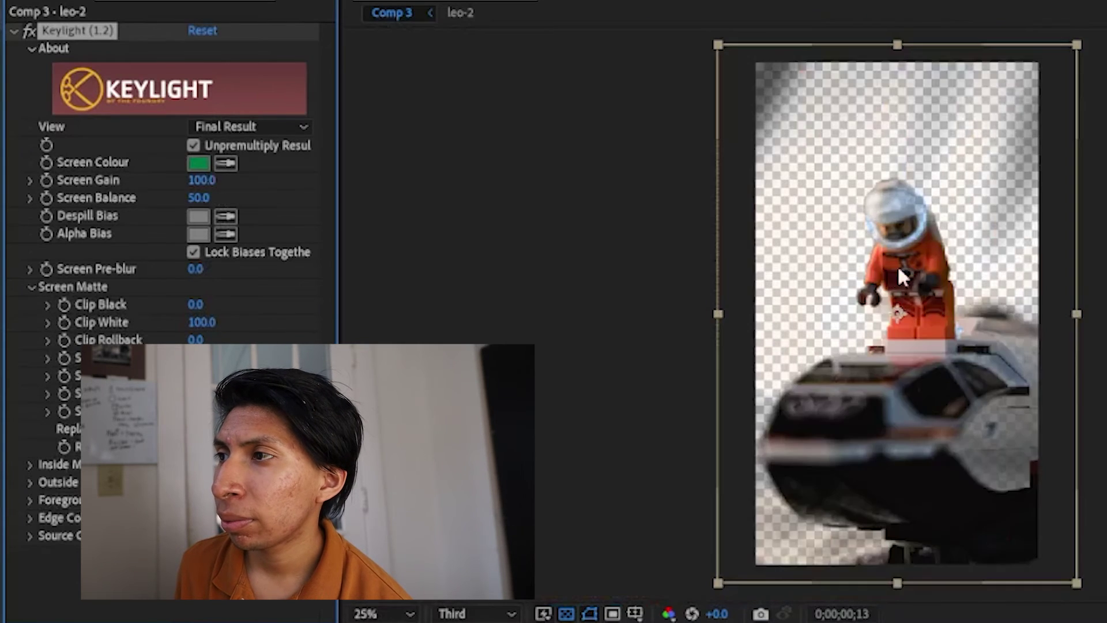
pyautogui.scroll(4, 897, 313)
pyautogui.moveTo(198, 306); pyautogui.dragTo(196, 333)
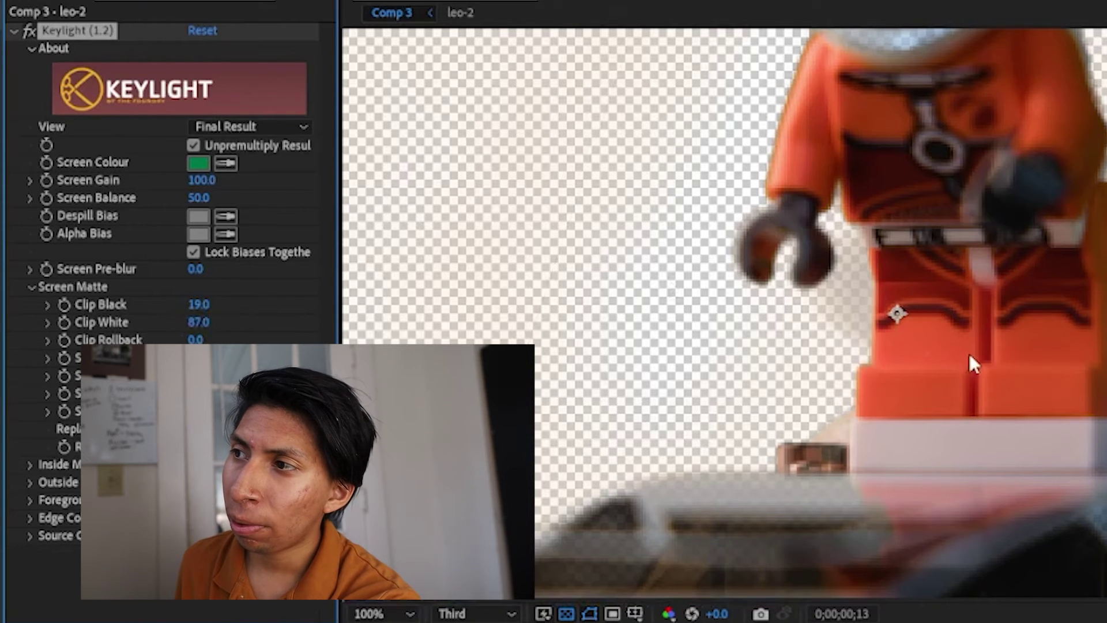
pyautogui.scroll(-3, 967, 352)
pyautogui.scroll(4, 902, 317)
pyautogui.scroll(-5, 864, 292)
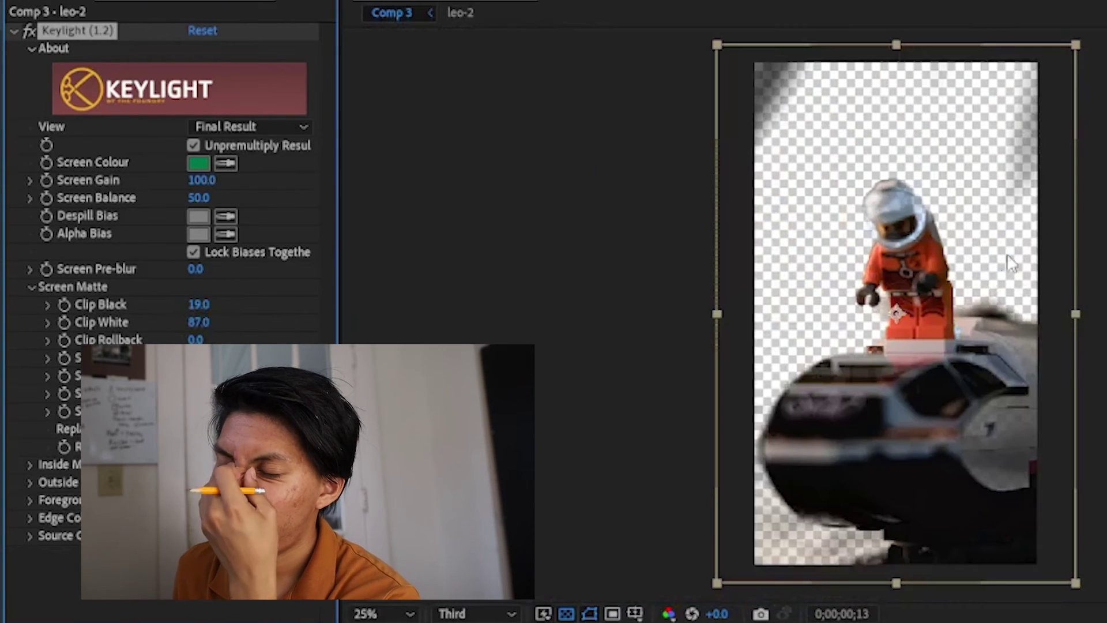
pyautogui.scroll(8, 980, 265)
pyautogui.scroll(-8, 875, 279)
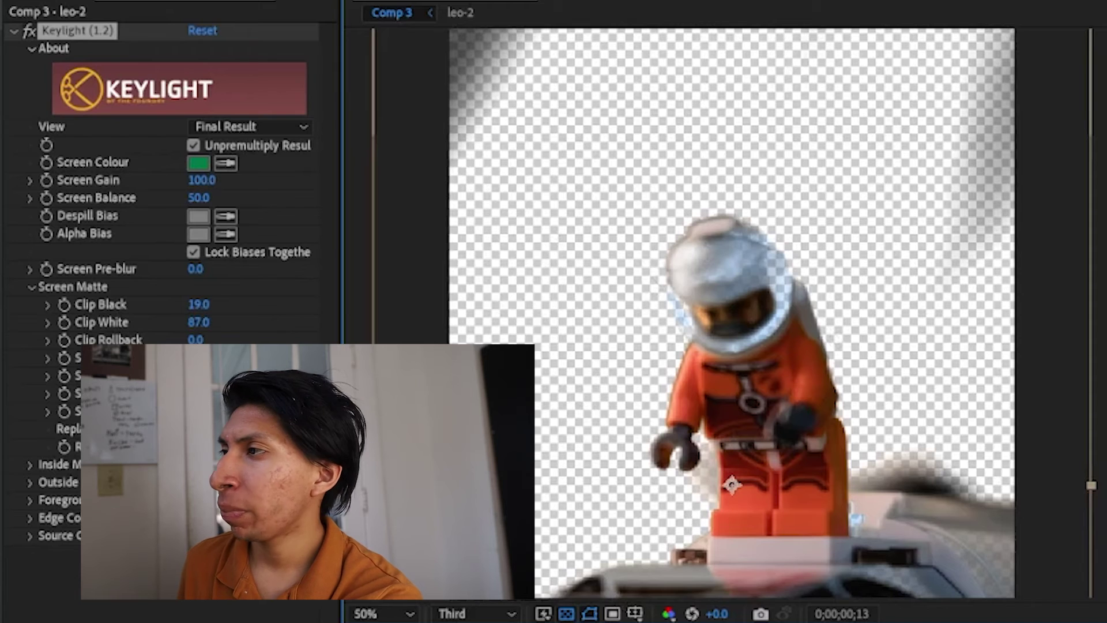
pyautogui.scroll(-3, 667, 376)
pyautogui.scroll(1, 861, 375)
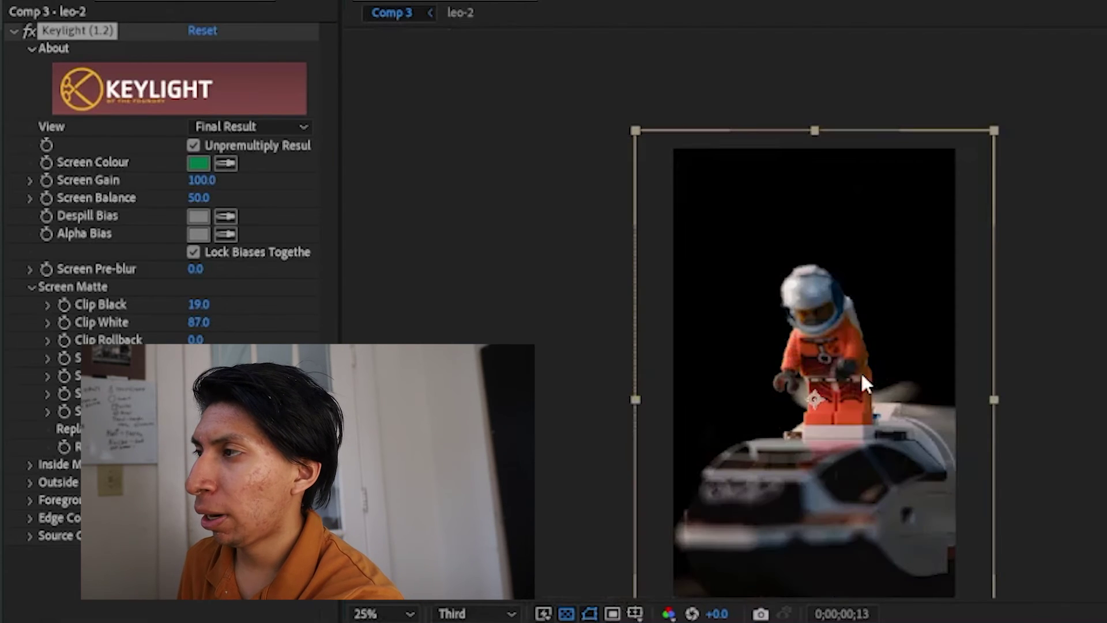
# - Apply Gradient Ramp to the black solid, sampling Start Color from the orange suit and End Color from the grey ship
pyautogui.moveTo(885, 401); pyautogui.dragTo(886, 329)
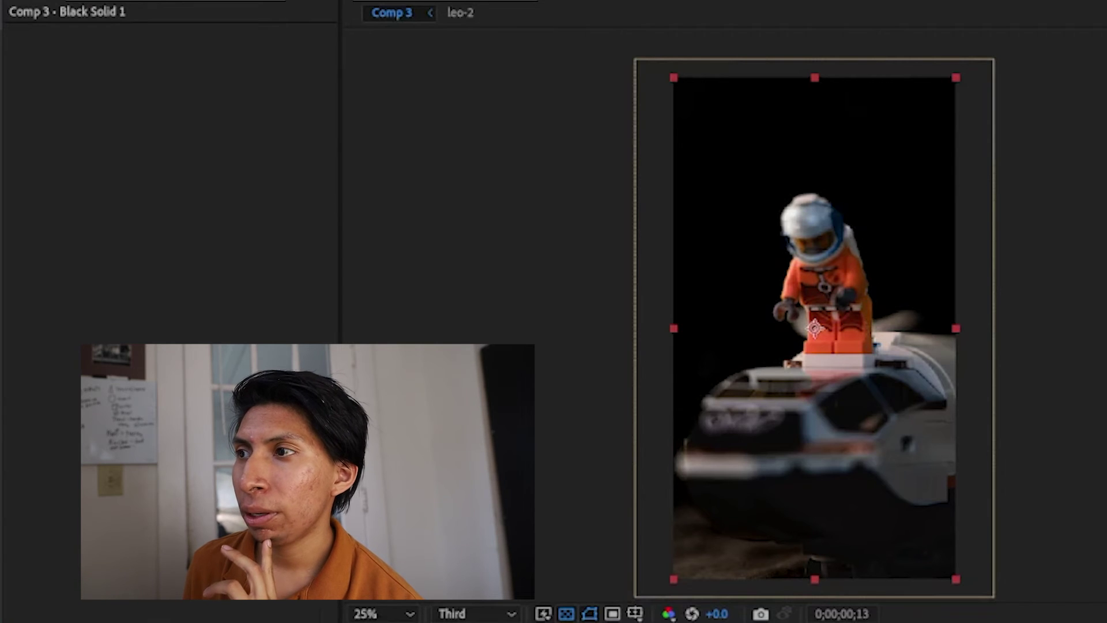
pyautogui.press('F2')
pyautogui.moveTo(173, 461); pyautogui.dragTo(104, 392)
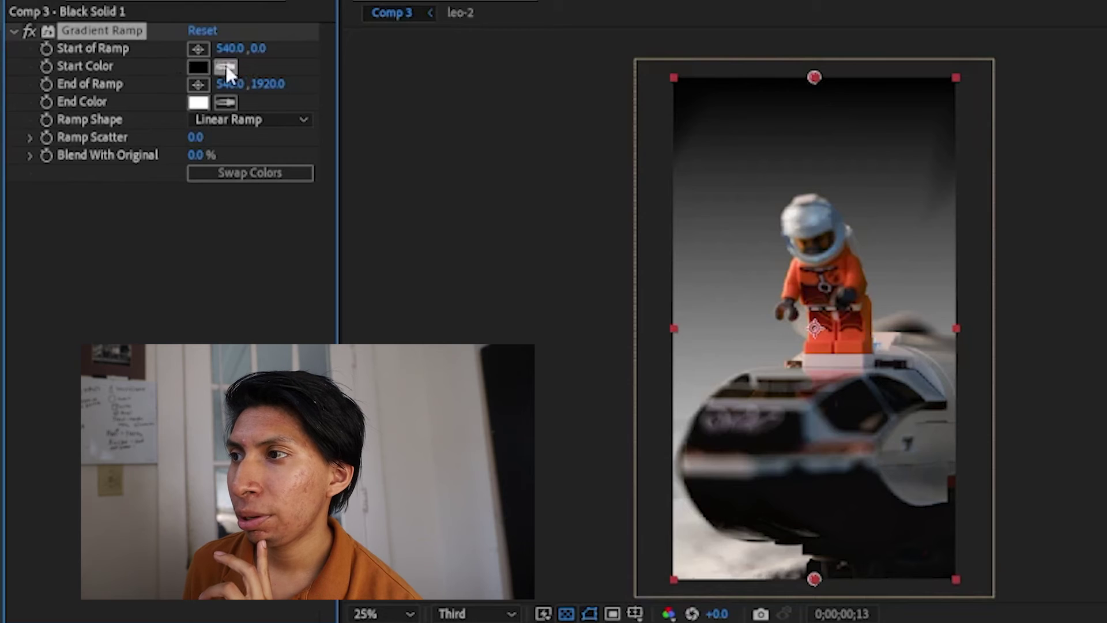
pyautogui.click(866, 270)
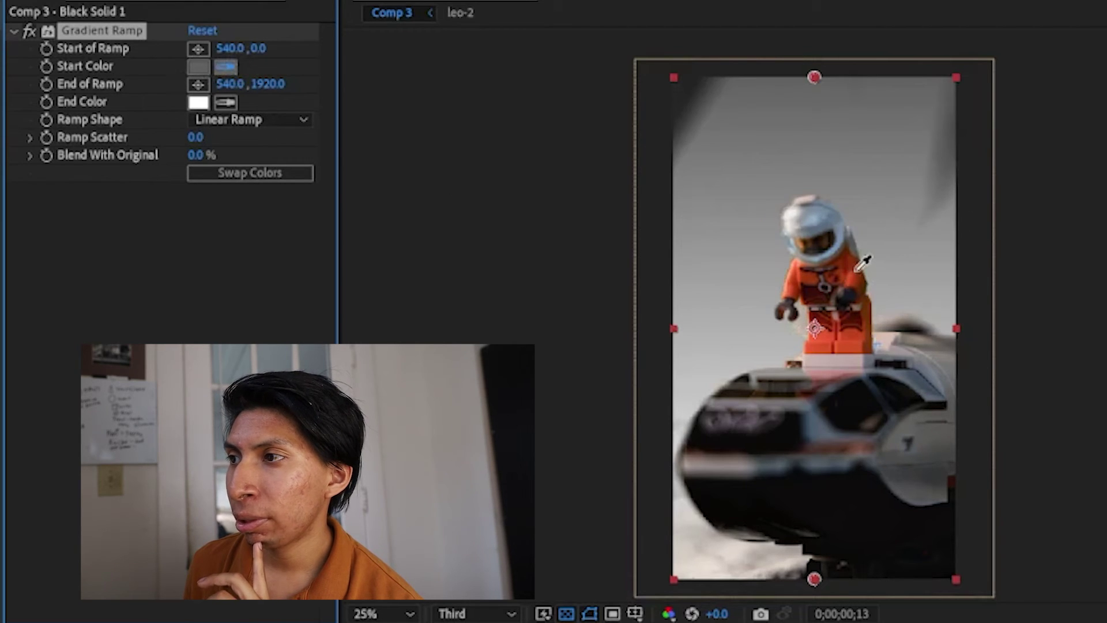
pyautogui.click(855, 270)
pyautogui.click(226, 102)
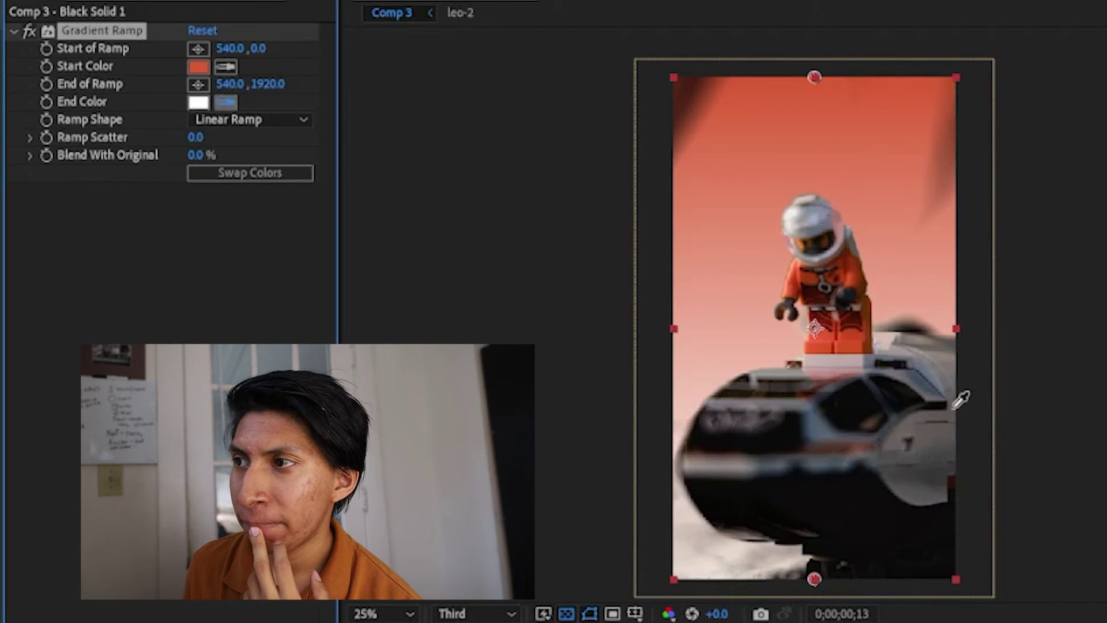
pyautogui.click(945, 387)
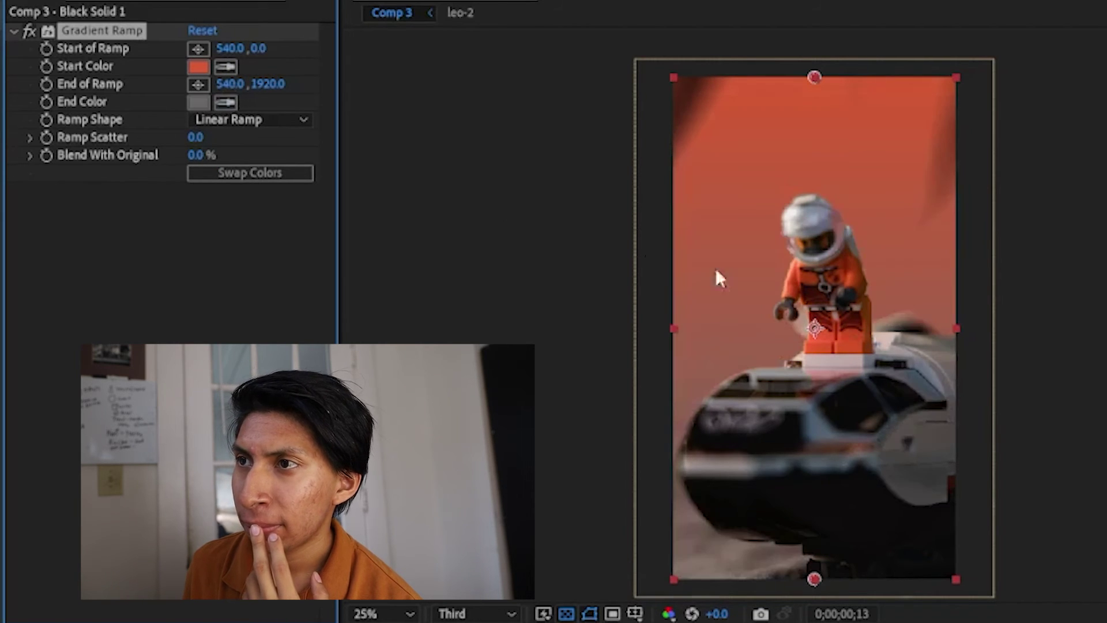
# - Set the gradient to Radial Ramp with Ramp Scatter 6.7 and Blend With Original 0%, and preview the animation
pyautogui.click(236, 120)
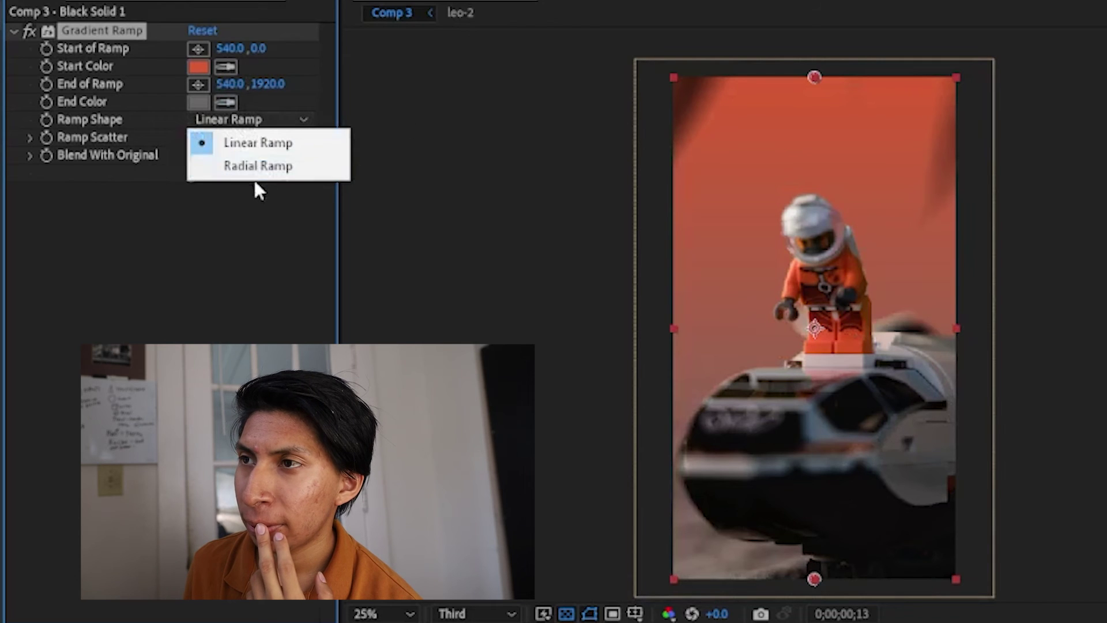
pyautogui.click(283, 168)
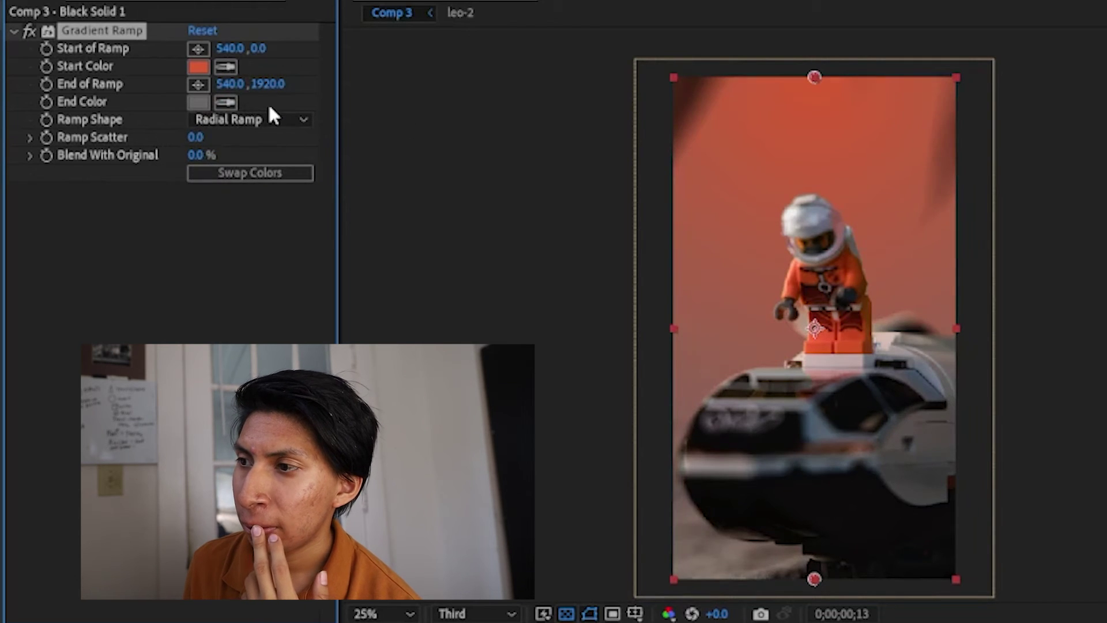
pyautogui.moveTo(196, 145); pyautogui.dragTo(323, 158)
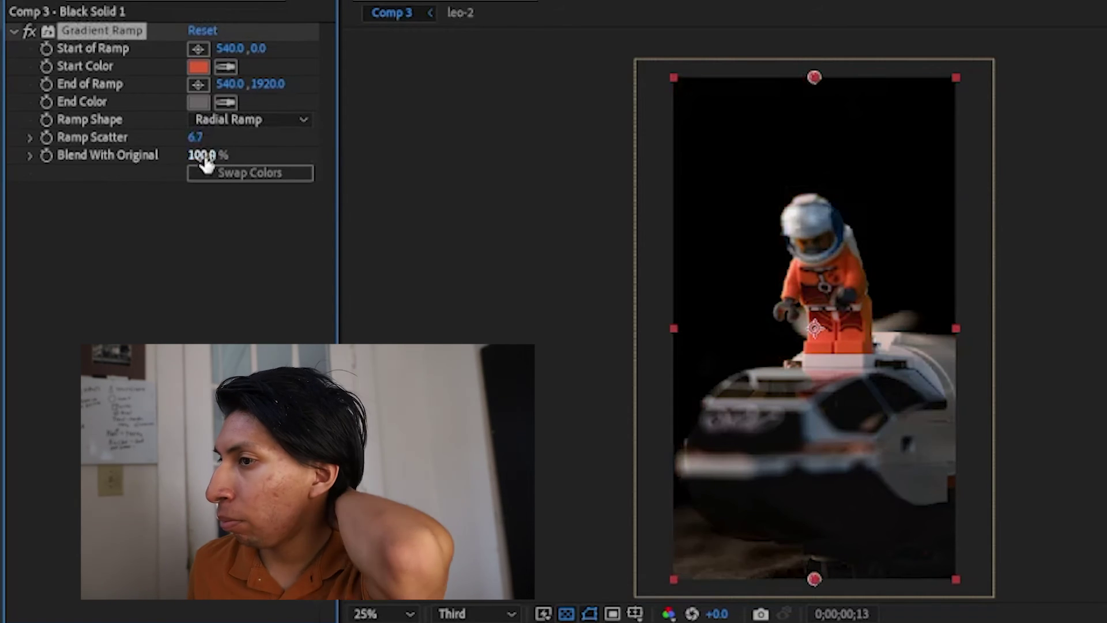
pyautogui.moveTo(206, 159); pyautogui.dragTo(50, 153)
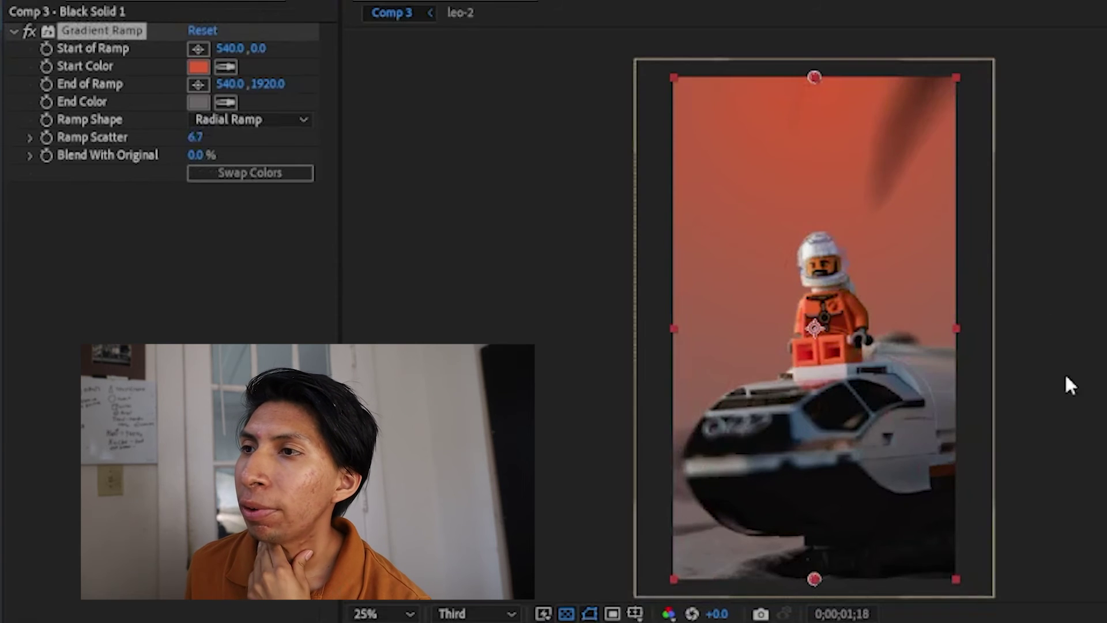
pyautogui.press('space')
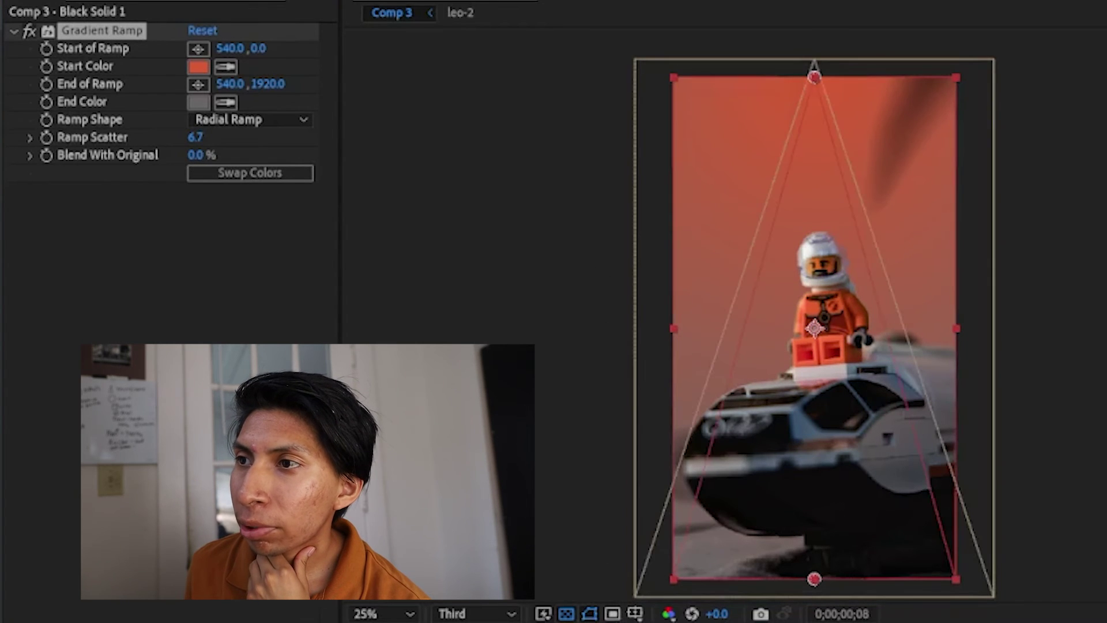
pyautogui.press('space')
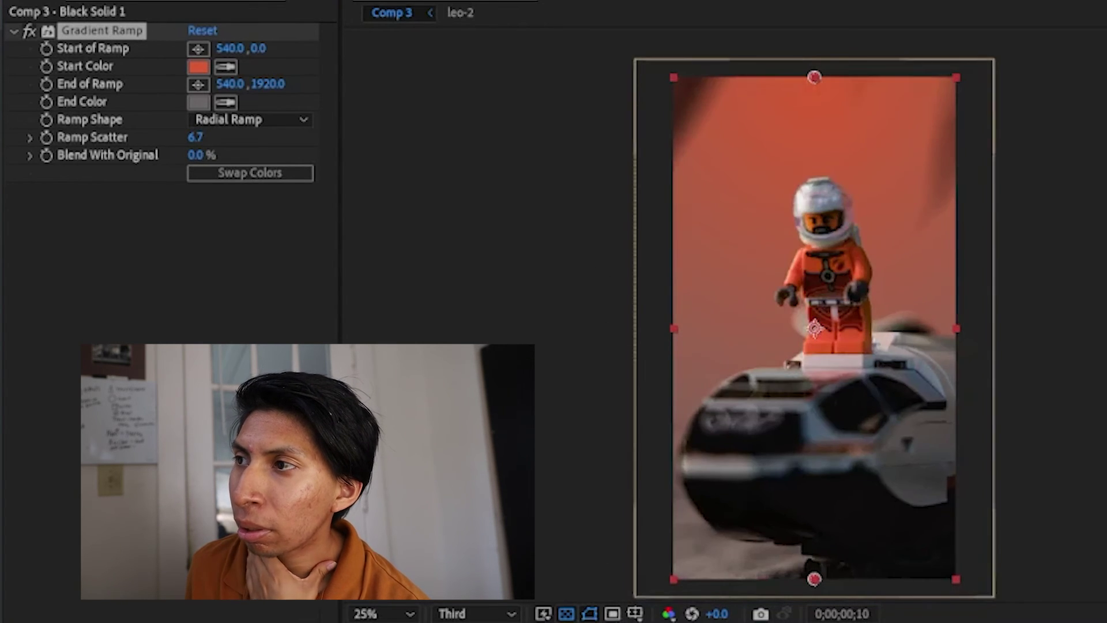
# - Set Keylight's Clip Black to 16 on the leo-2 layer and play back the composition
pyautogui.click(151, 621)
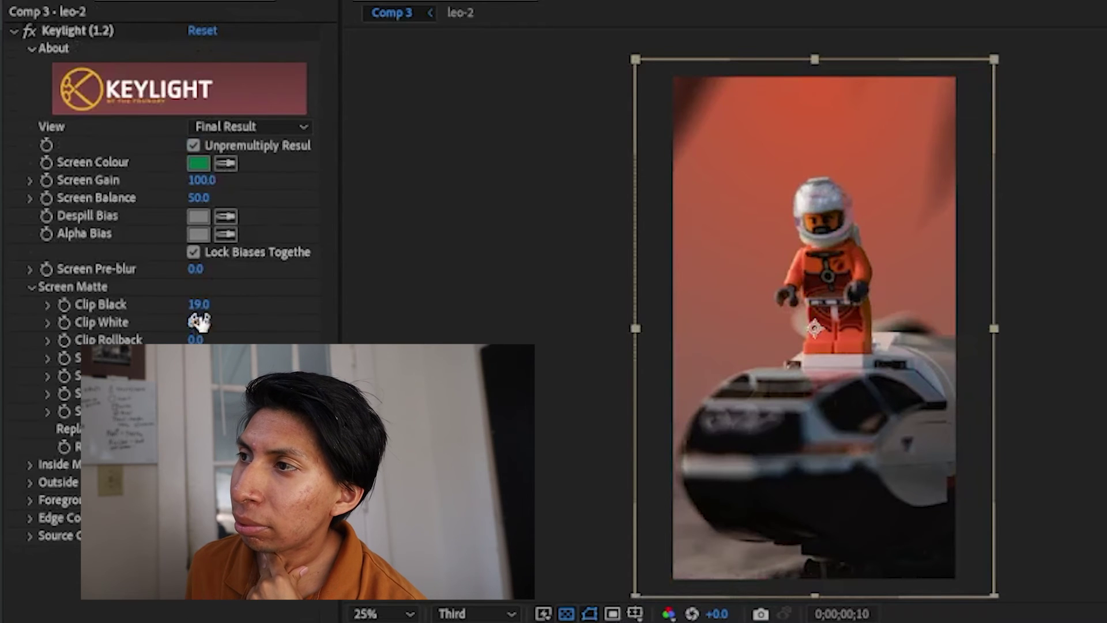
pyautogui.moveTo(198, 305)
pyautogui.mouseDown()
pyautogui.moveTo(247, 292)
pyautogui.moveTo(197, 316)
pyautogui.mouseUp()
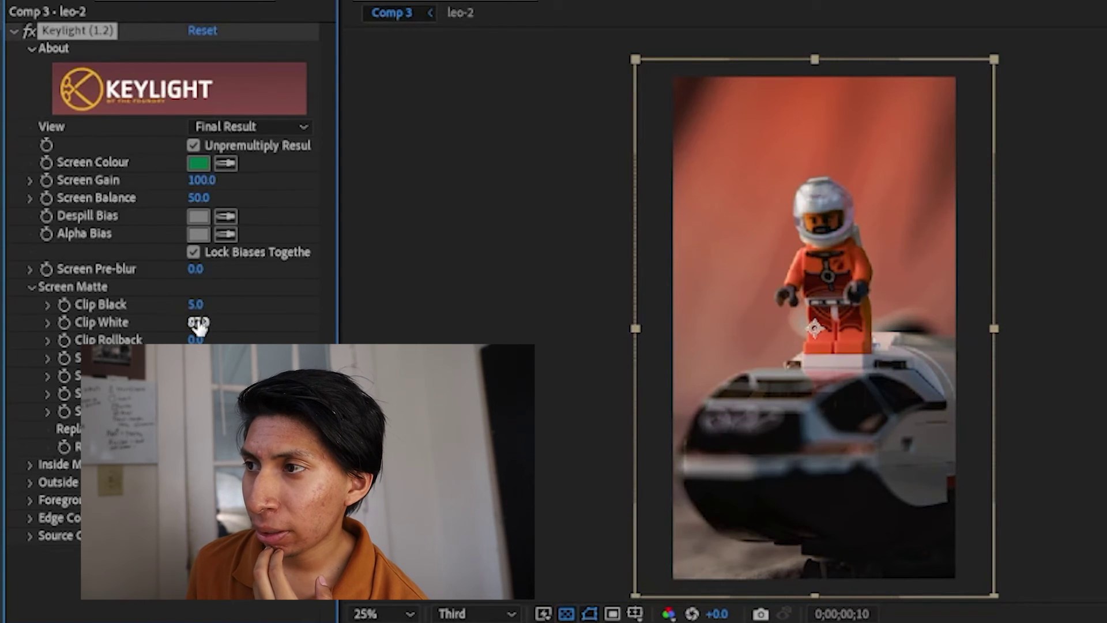
pyautogui.moveTo(201, 306); pyautogui.dragTo(217, 306)
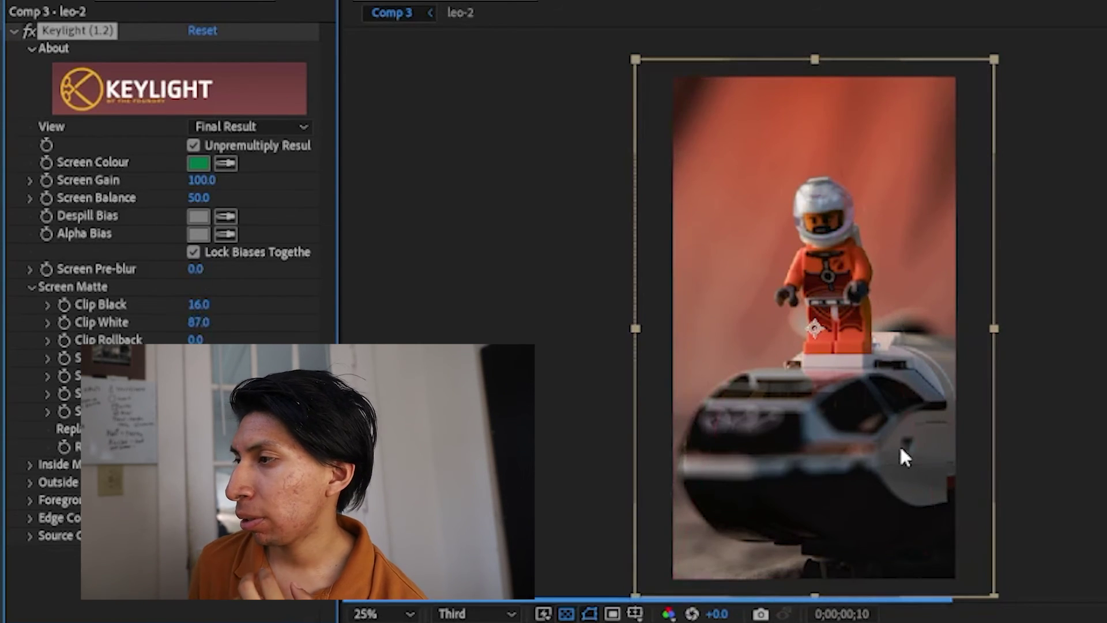
pyautogui.press('space')
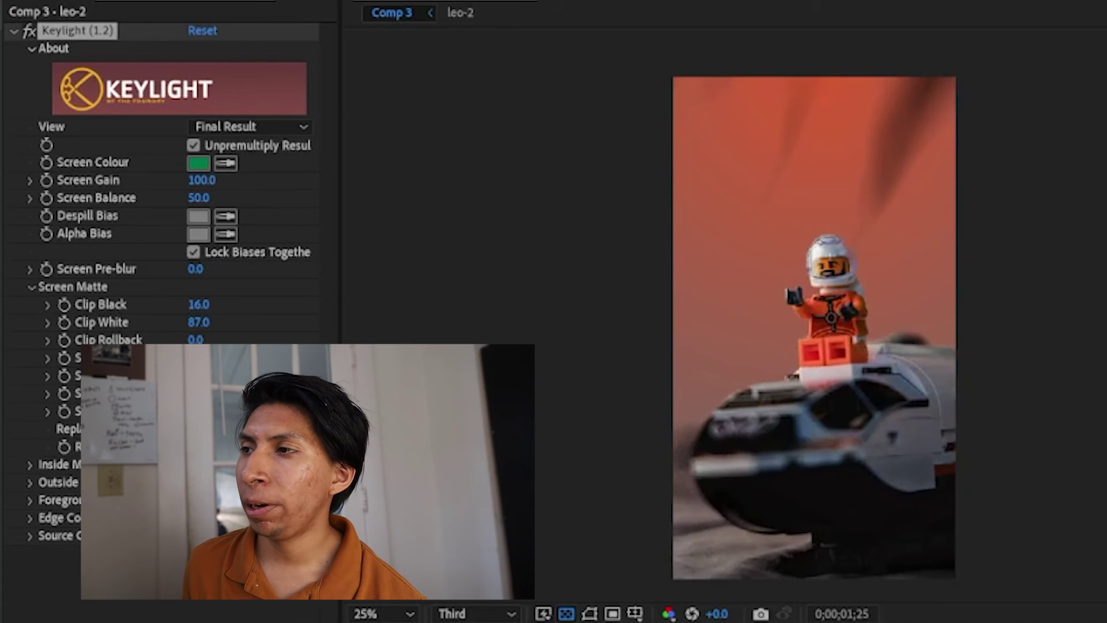
# - Preview the keyed animation and remove the Keylight effect from the leo-2 layer
pyautogui.press('space')
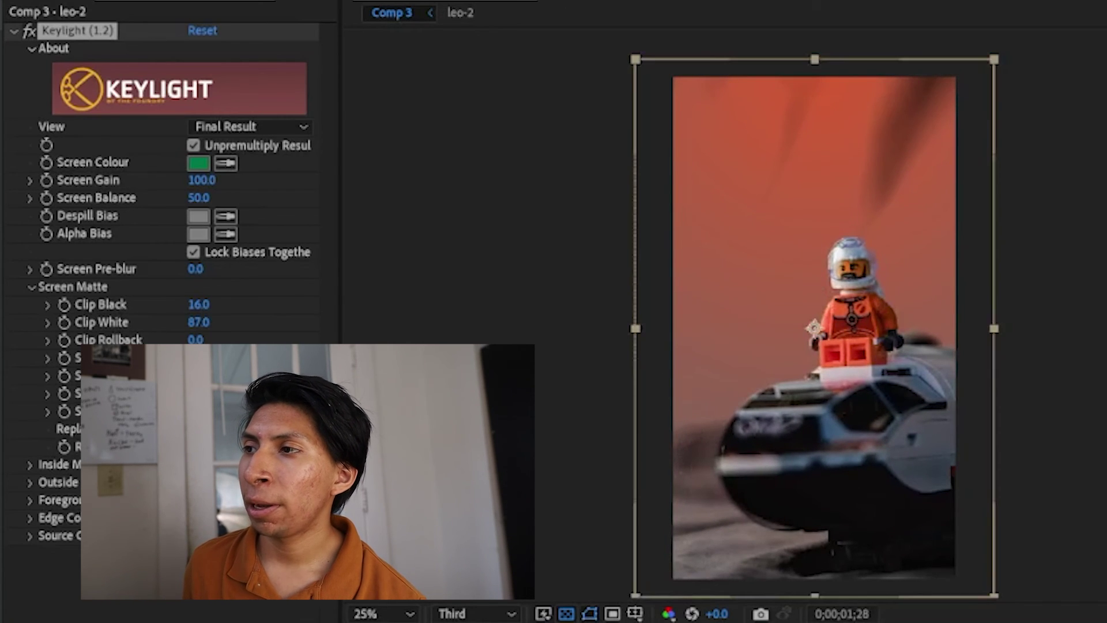
pyautogui.press('space')
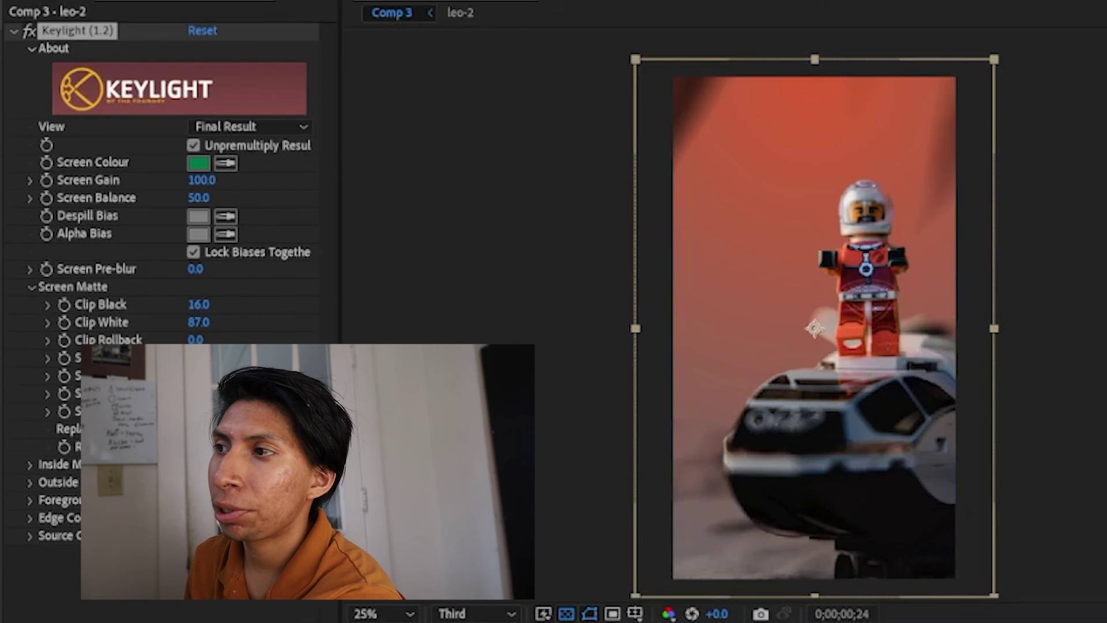
pyautogui.click(31, 288)
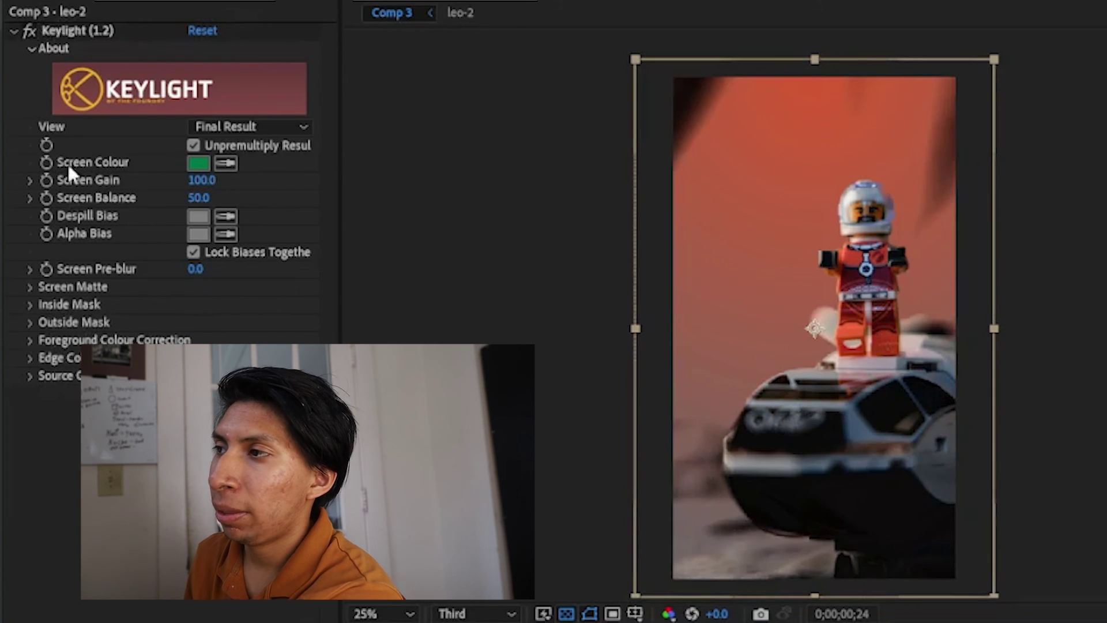
pyautogui.click(94, 31)
pyautogui.press('Delete')
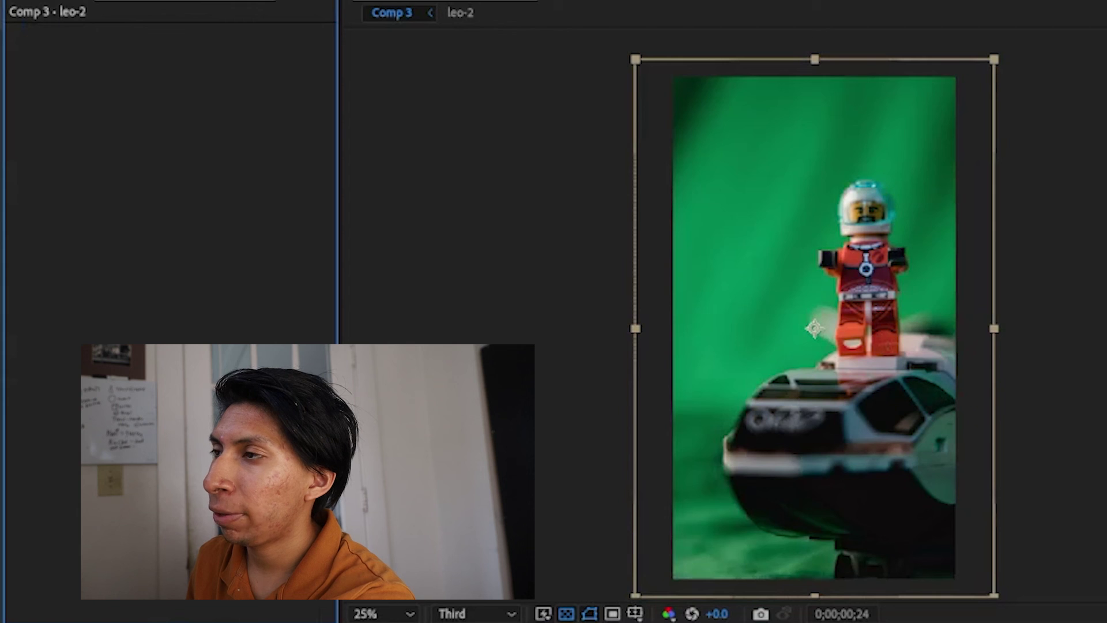
# - Open the leo-2 layer on its own, paint Roto Brush foreground strokes over the astronaut and ship, and play back the composition
pyautogui.doubleClick(822, 211)
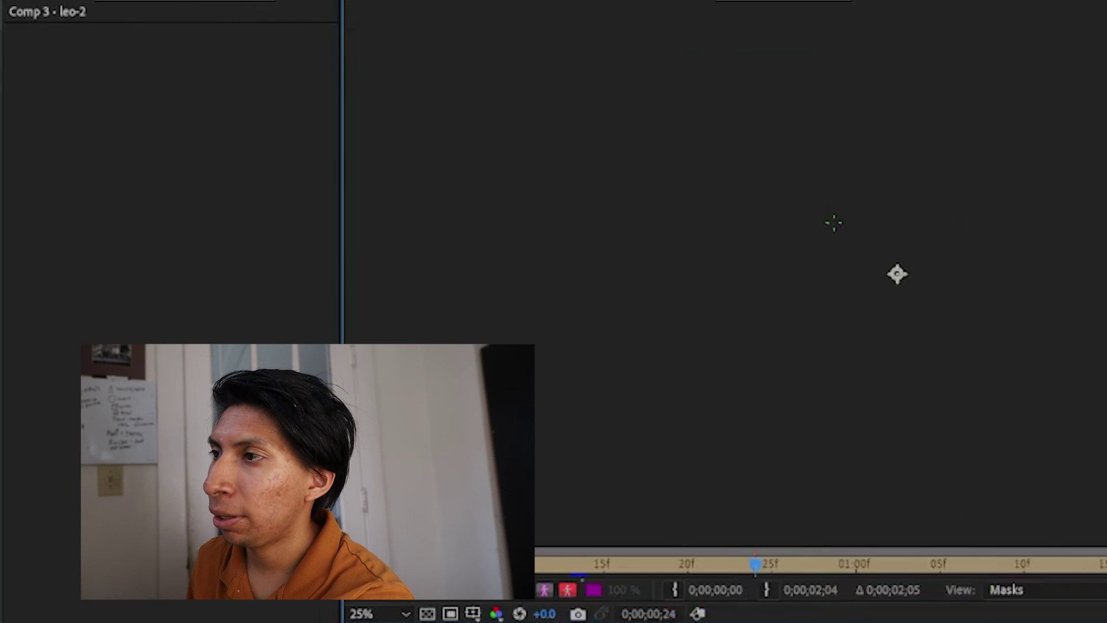
pyautogui.moveTo(1024, 143); pyautogui.dragTo(879, 359)
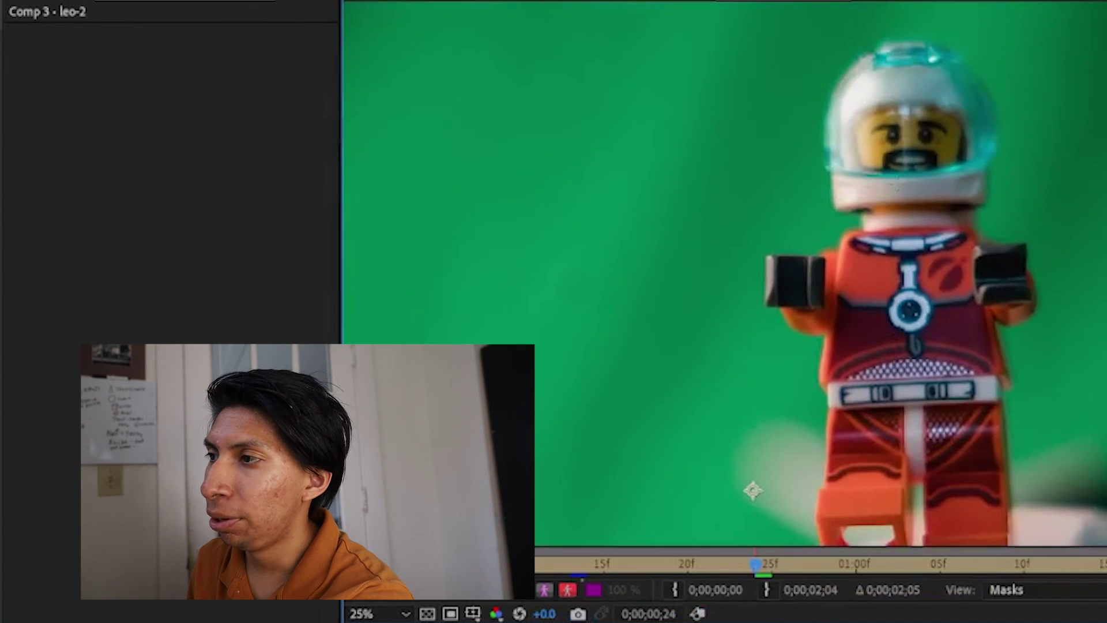
pyautogui.scroll(4, 917, 180)
pyautogui.scroll(-5, 917, 184)
pyautogui.hotkey('alt', 'w')
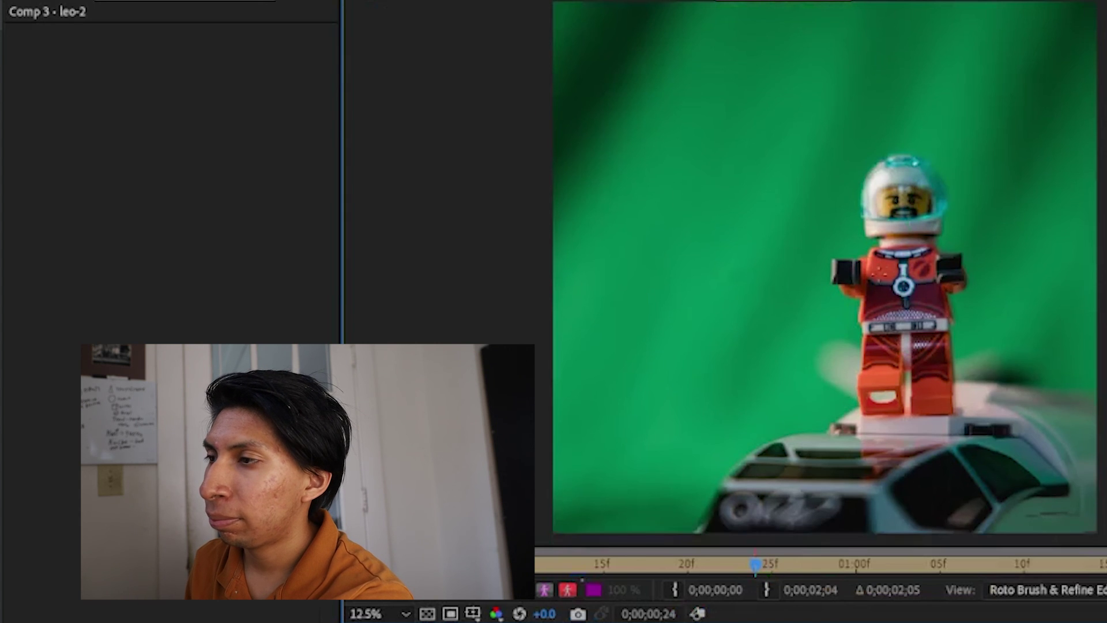
pyautogui.moveTo(913, 186)
pyautogui.mouseDown()
pyautogui.moveTo(868, 312)
pyautogui.moveTo(990, 250)
pyautogui.mouseUp()
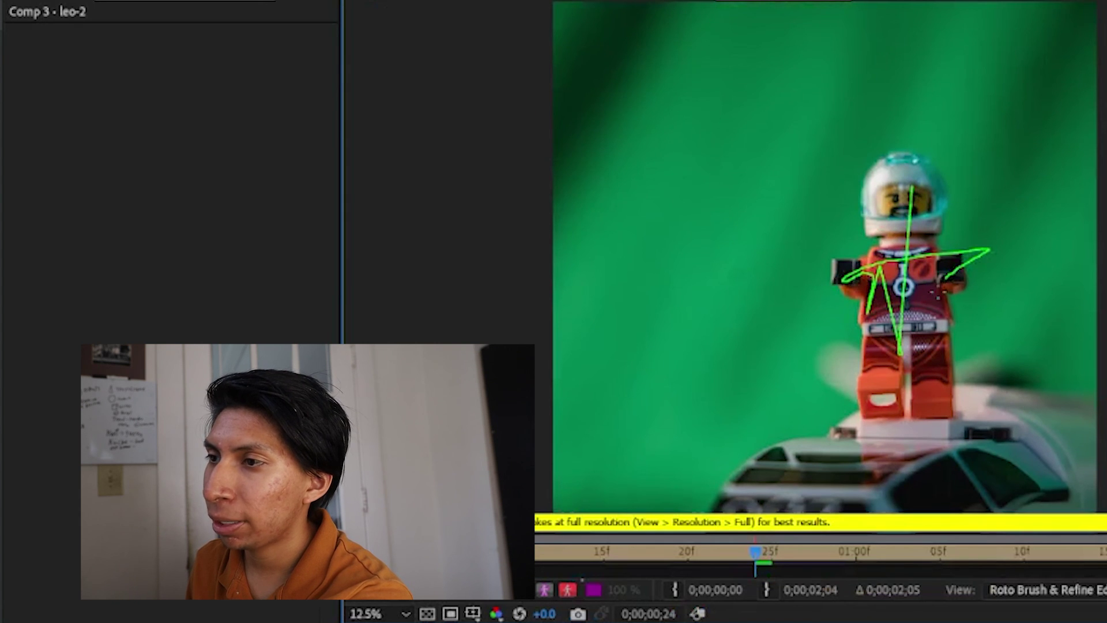
pyautogui.moveTo(938, 293)
pyautogui.mouseDown()
pyautogui.moveTo(901, 404)
pyautogui.moveTo(925, 459)
pyautogui.moveTo(875, 475)
pyautogui.moveTo(1065, 495)
pyautogui.moveTo(952, 477)
pyautogui.moveTo(1101, 452)
pyautogui.mouseUp()
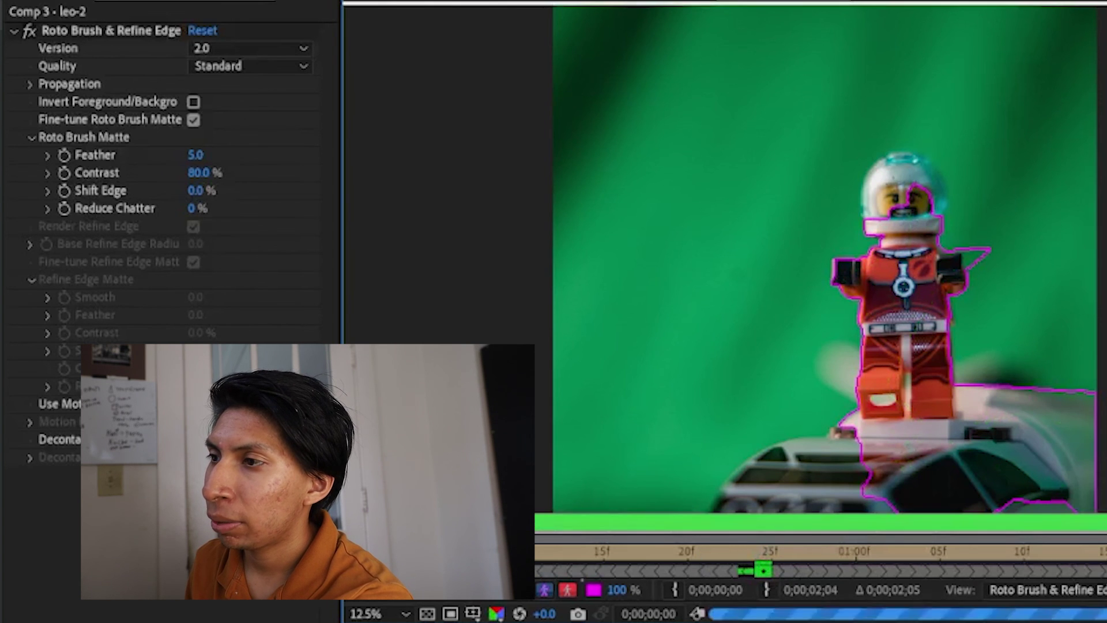
pyautogui.click(911, 194)
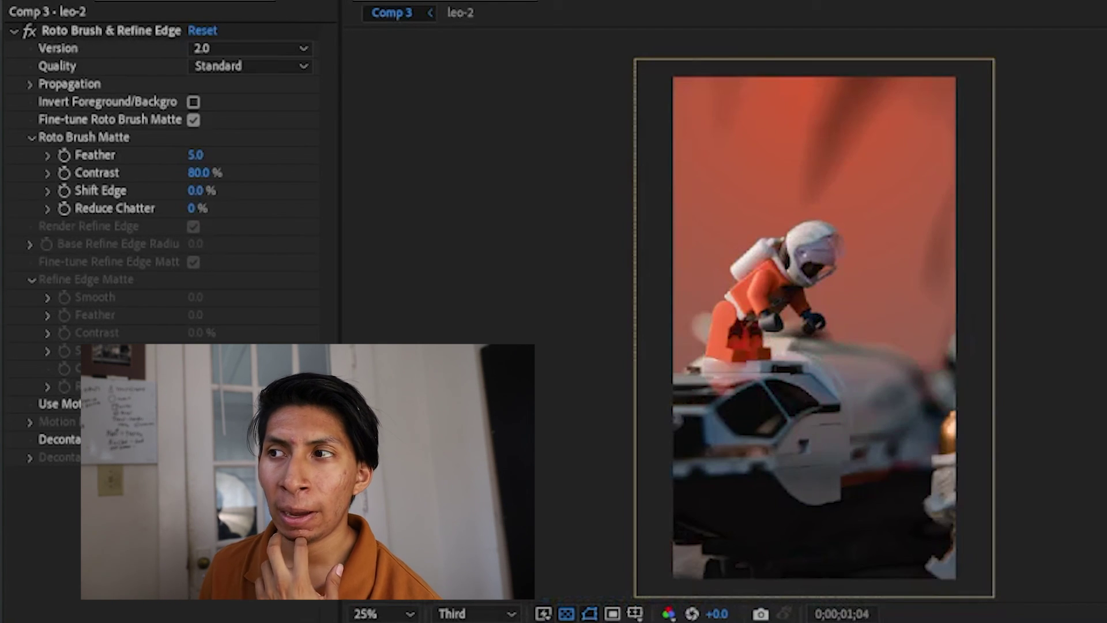
pyautogui.press('space')
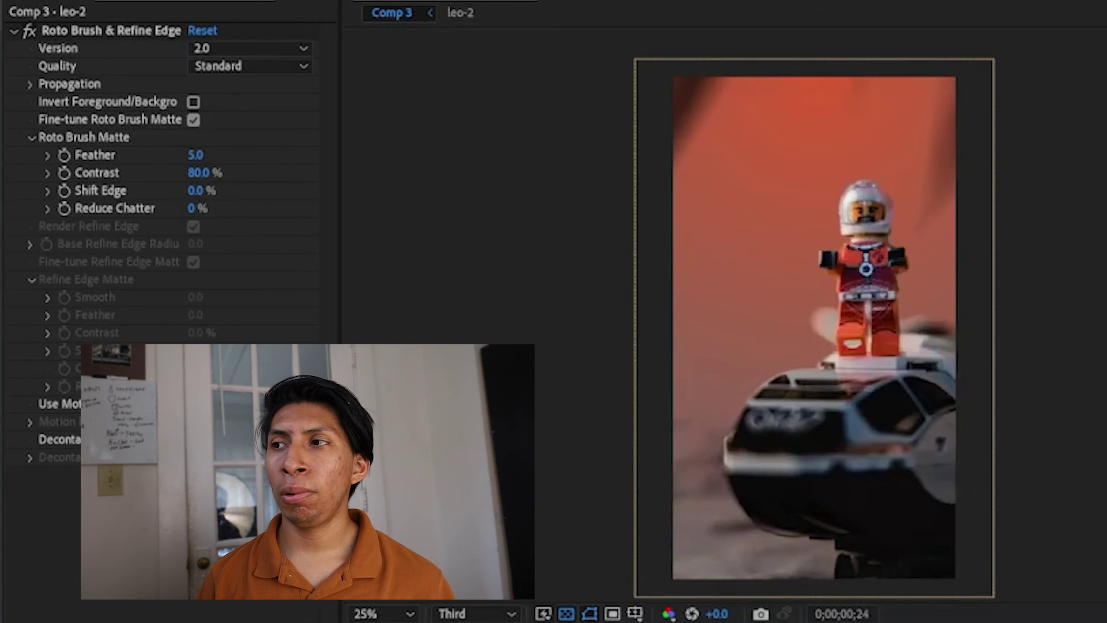